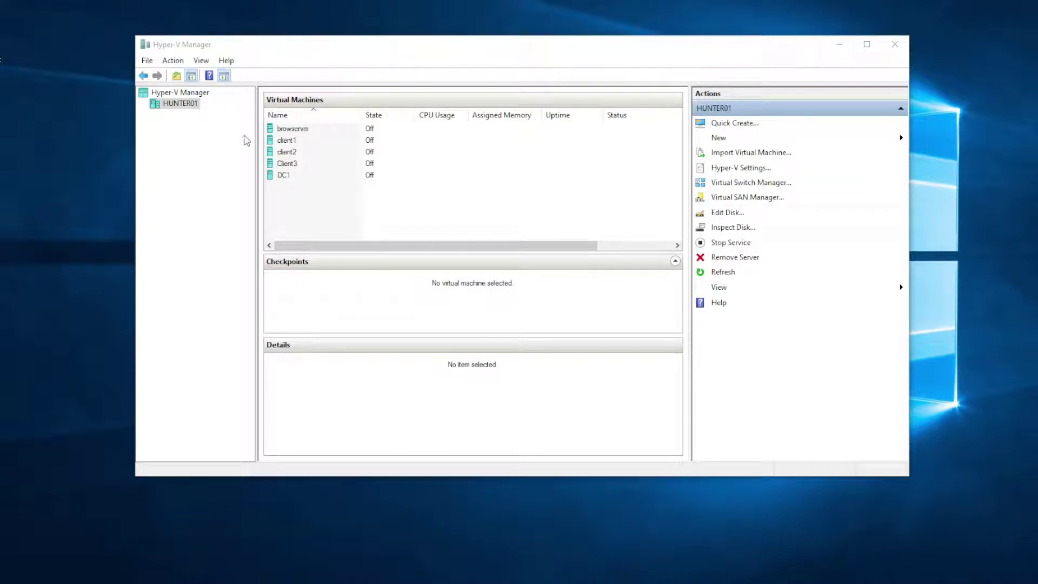
Step: Launch the New Virtual Machine wizard on HUNTER01 and move past Before You Begin
{"action": "right_click", "coordinate": [182, 106]}
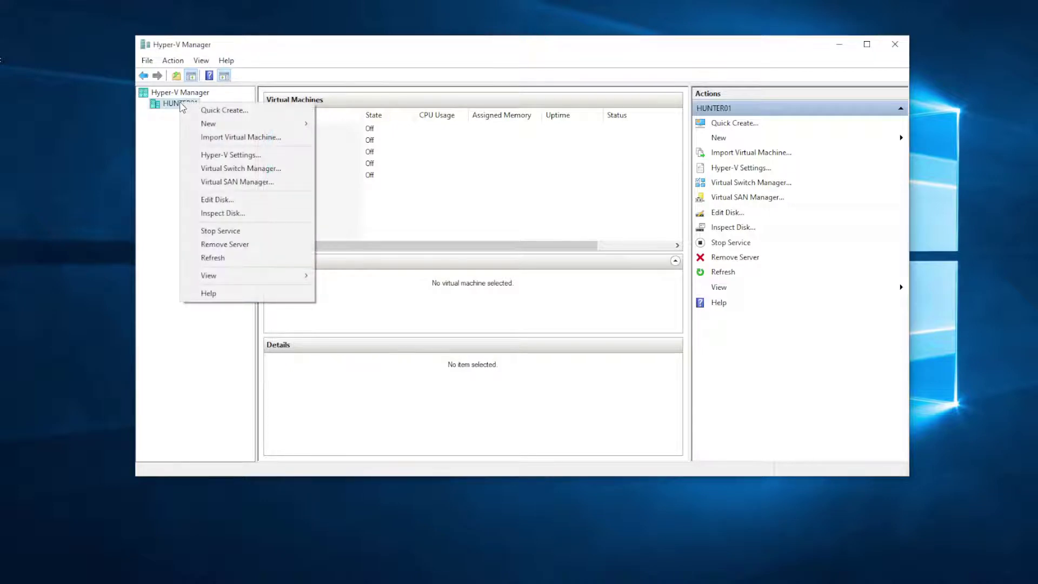
{"action": "mouse_move", "coordinate": [211, 124]}
{"action": "left_click", "coordinate": [357, 123]}
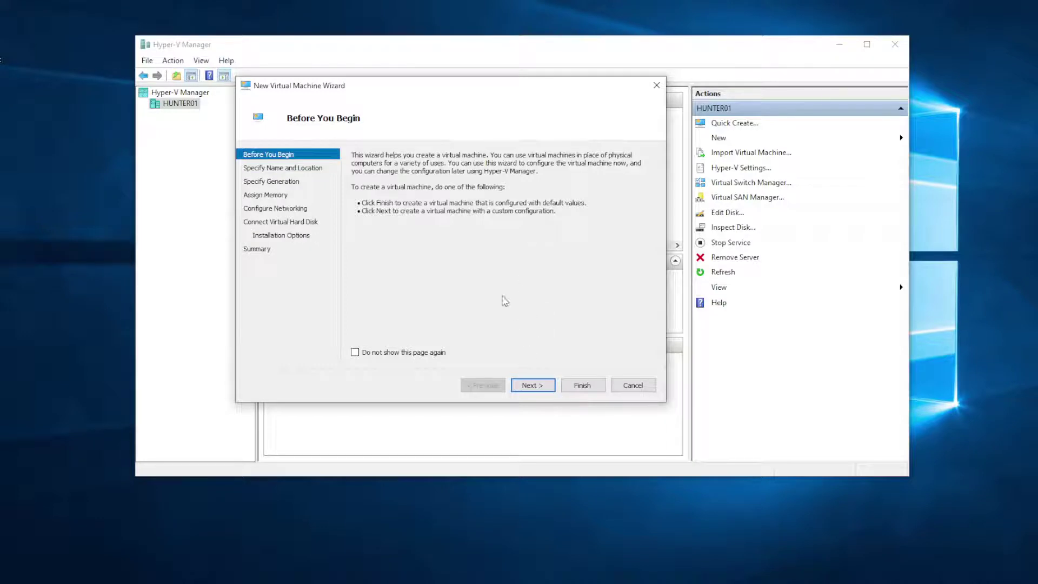
{"action": "left_click", "coordinate": [528, 384]}
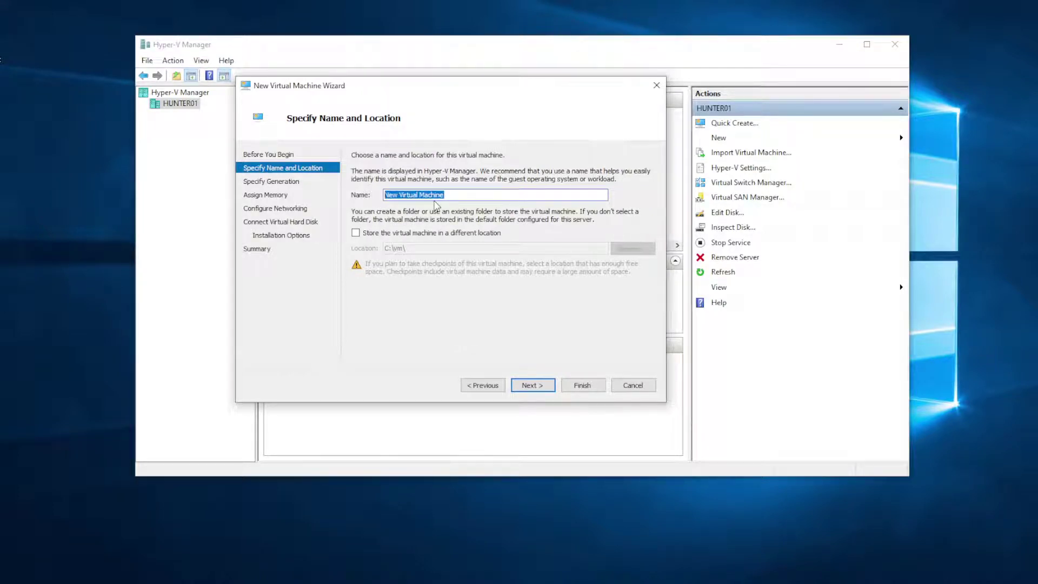
Step: Name the VM demo1, store it in a new C:\vm\demo1 folder, and choose Generation 2
{"action": "type", "text": "demo1"}
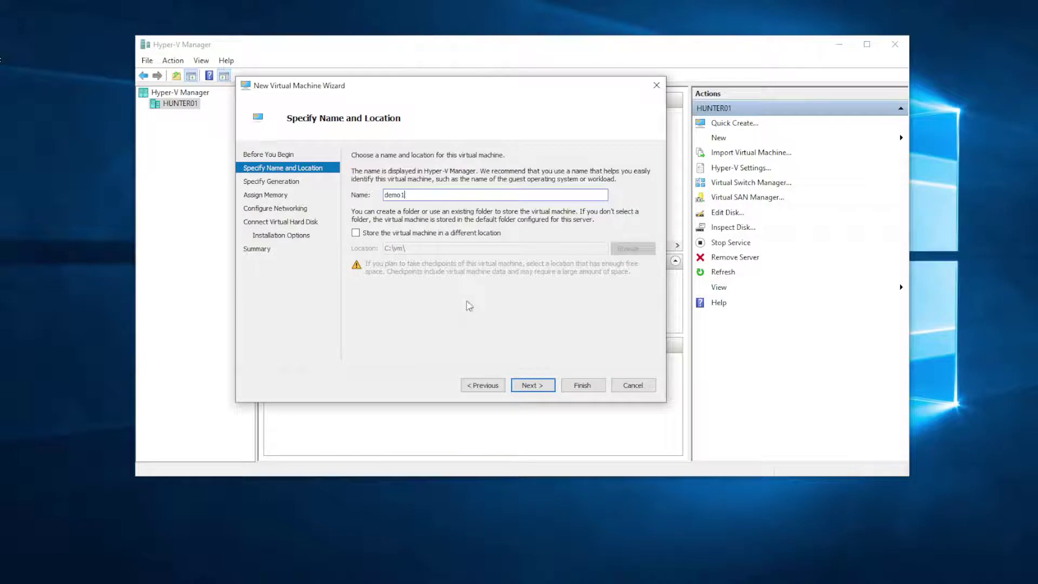
{"action": "left_click", "coordinate": [371, 233]}
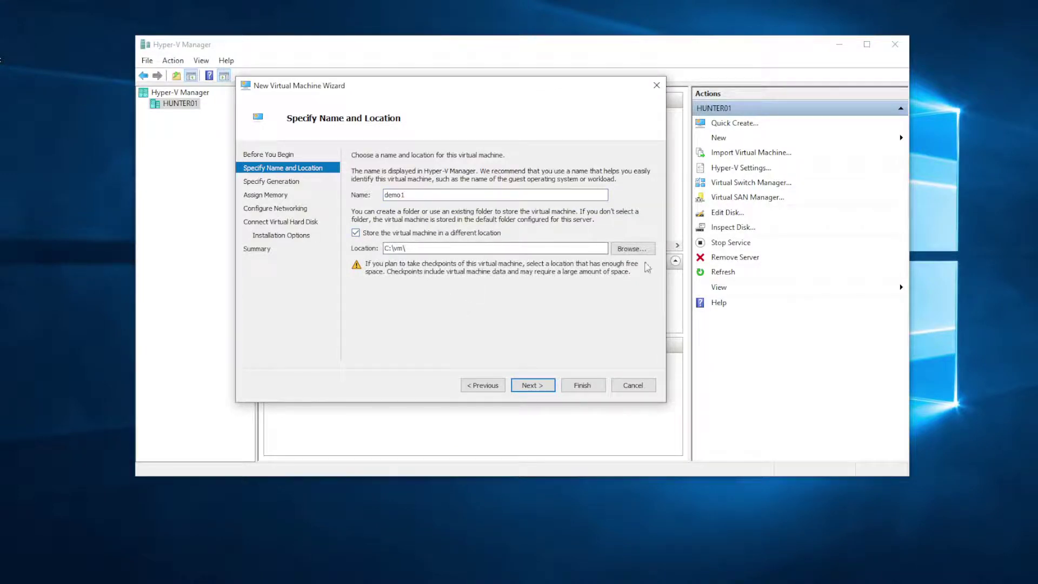
{"action": "left_click", "coordinate": [632, 248]}
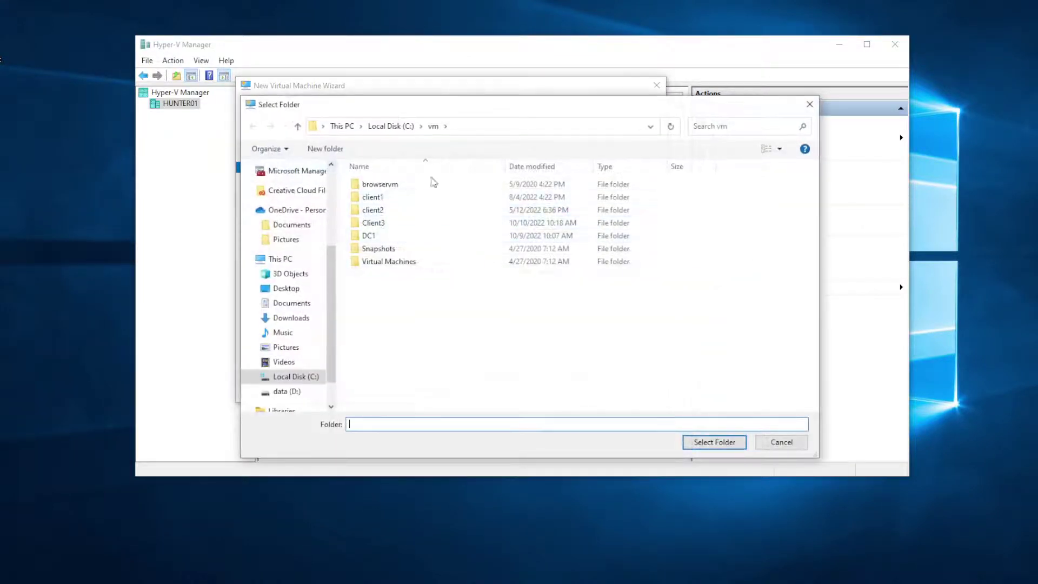
{"action": "left_click", "coordinate": [325, 148]}
{"action": "type", "text": "demo1"}
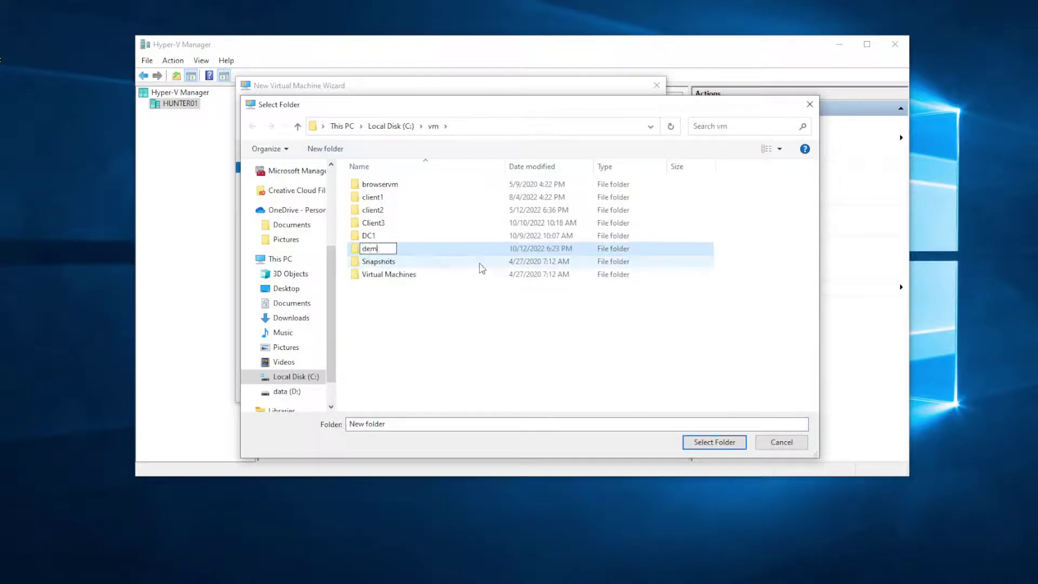
{"action": "key", "text": "Return"}
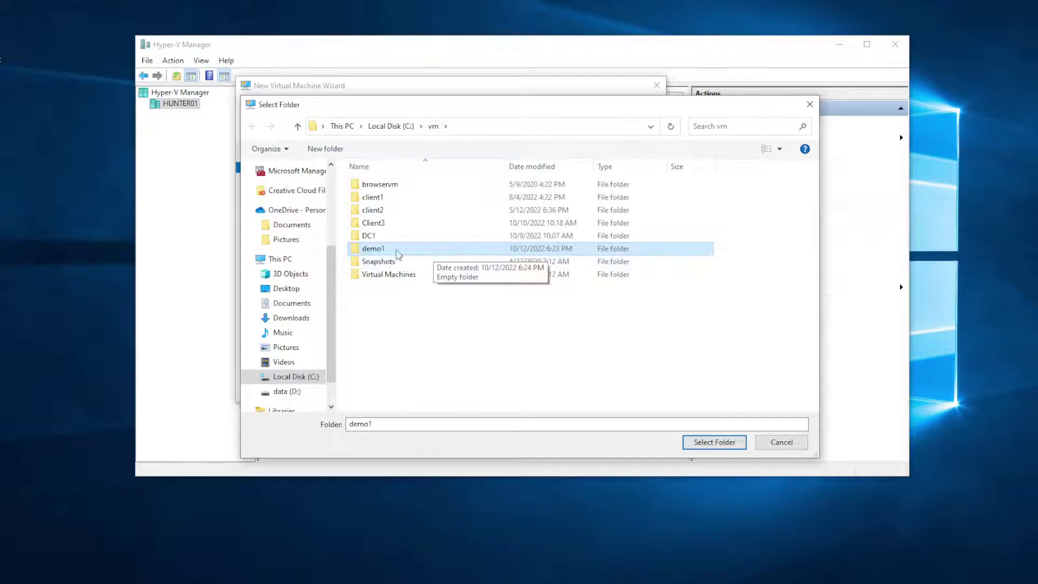
{"action": "double_click", "coordinate": [387, 248]}
{"action": "left_click", "coordinate": [704, 441]}
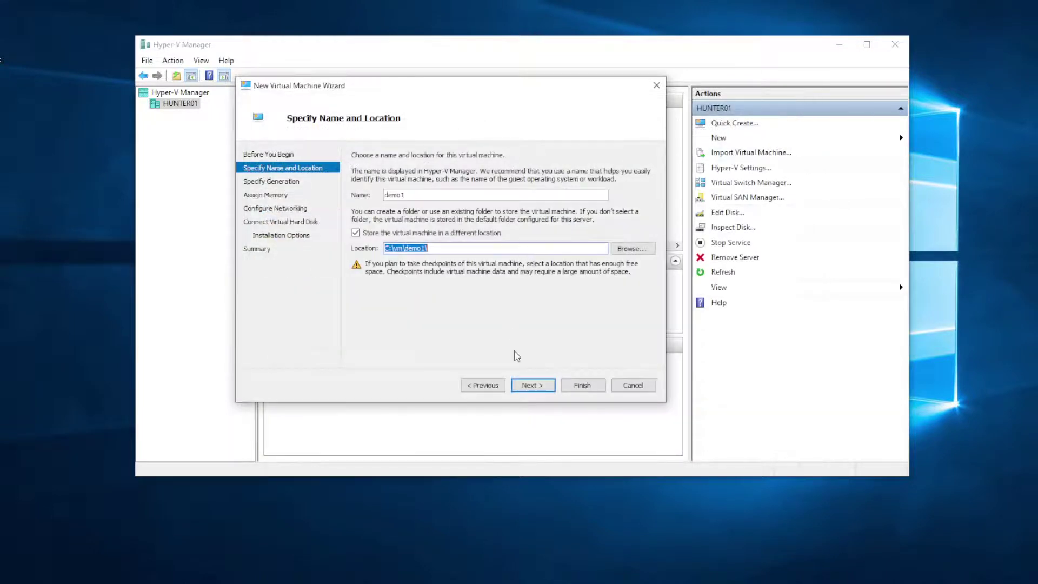
{"action": "left_click", "coordinate": [543, 384]}
{"action": "left_click", "coordinate": [382, 206]}
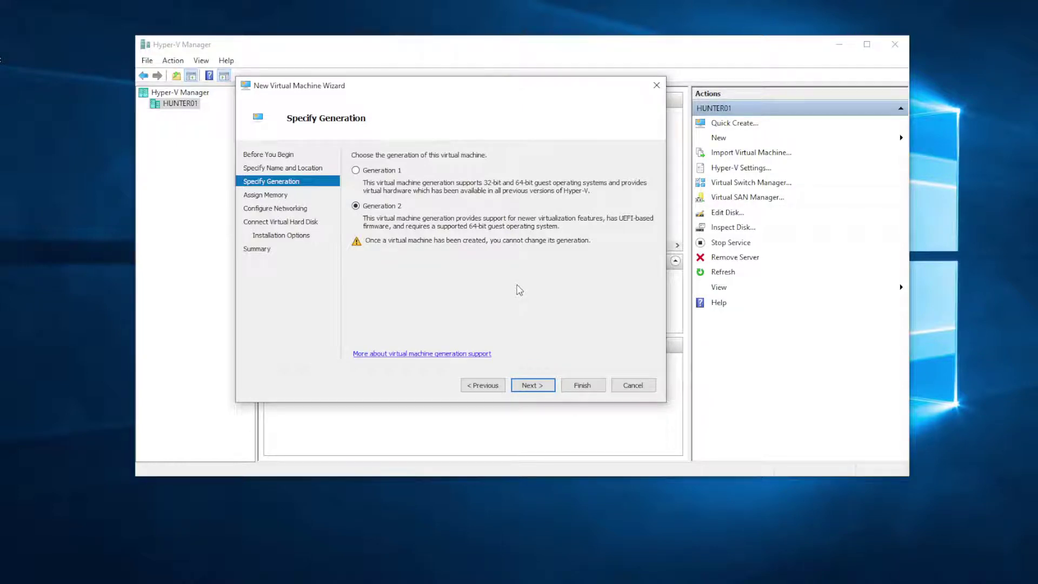
Step: Set startup memory to a fixed 4096 MB with Dynamic Memory unchecked
{"action": "left_click", "coordinate": [543, 387]}
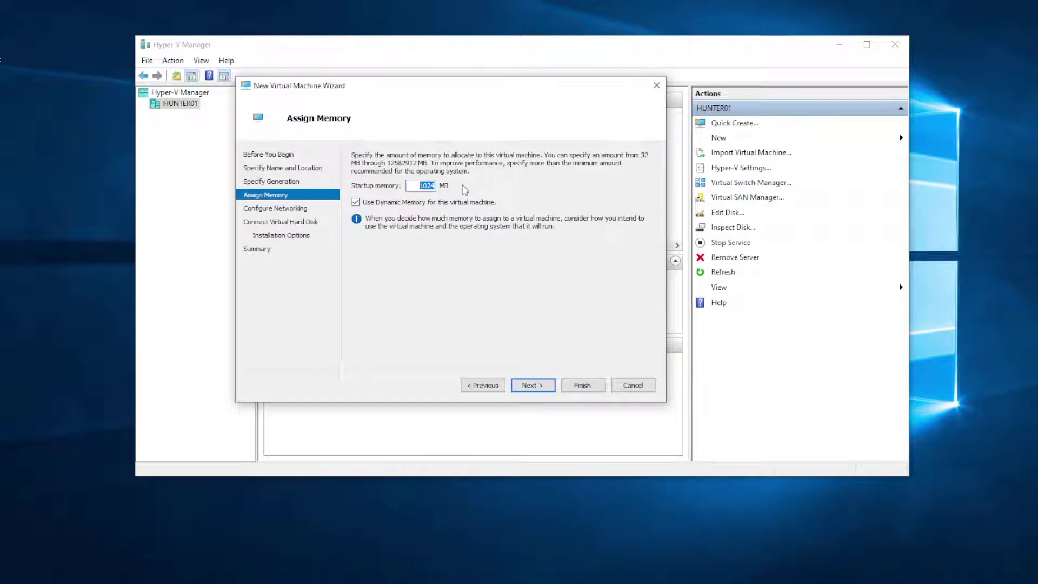
{"action": "type", "text": "4096"}
{"action": "left_click", "coordinate": [381, 203]}
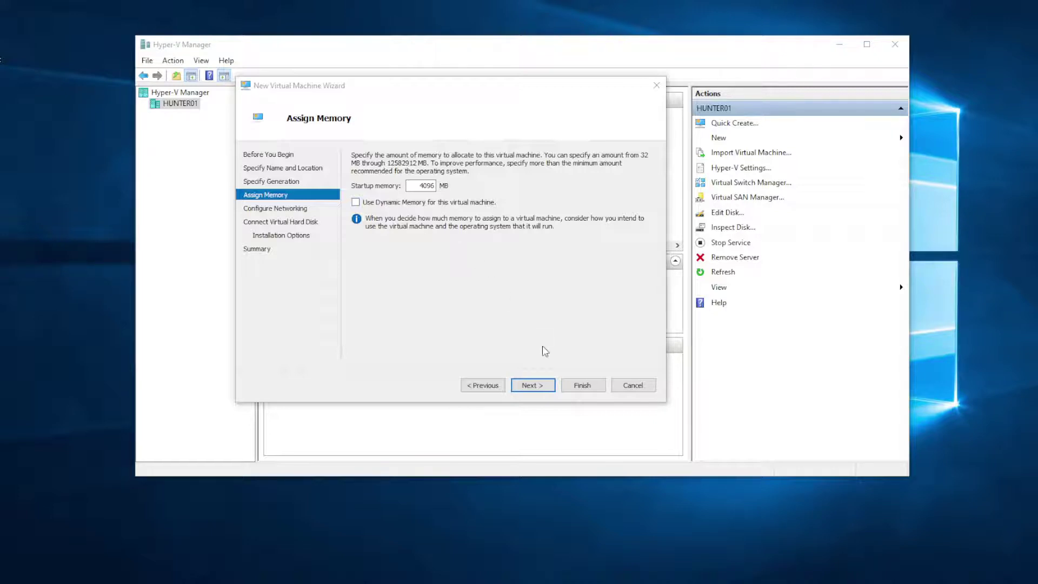
{"action": "left_click", "coordinate": [533, 386]}
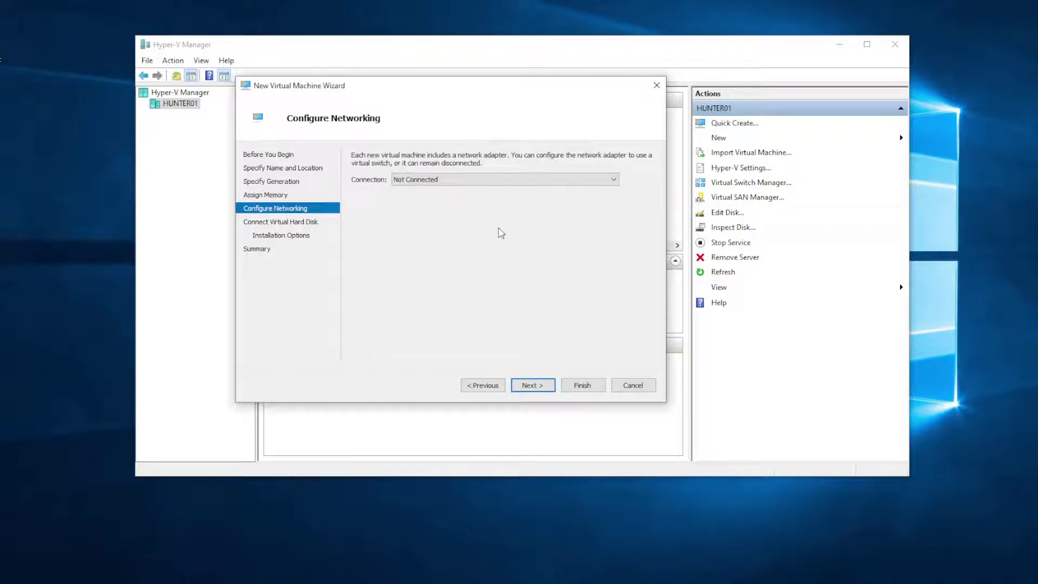
Step: Connect demo1's network adapter to the 'test lab to internet' virtual switch
{"action": "left_click", "coordinate": [461, 180]}
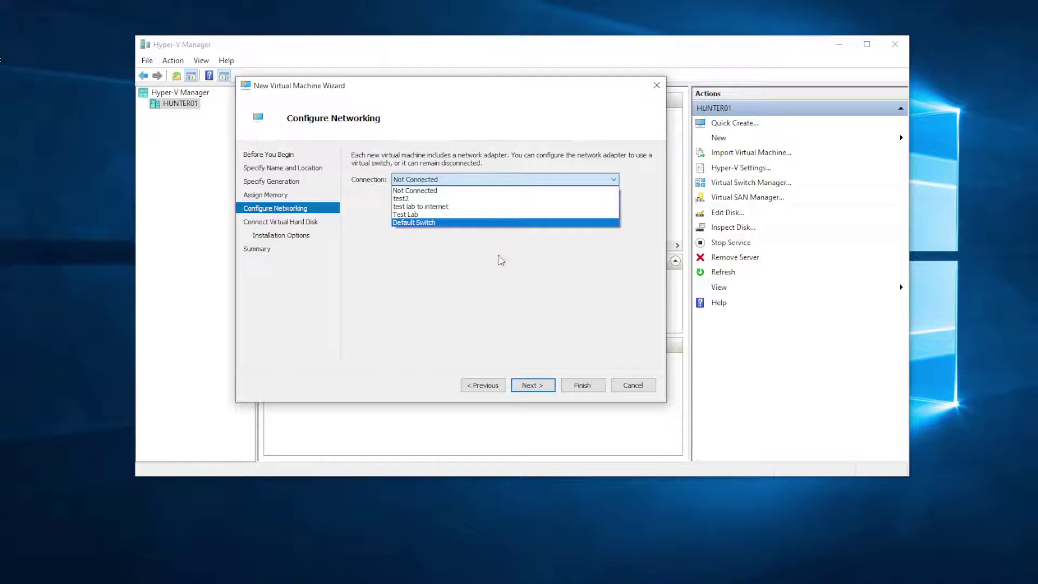
{"action": "left_click", "coordinate": [430, 209]}
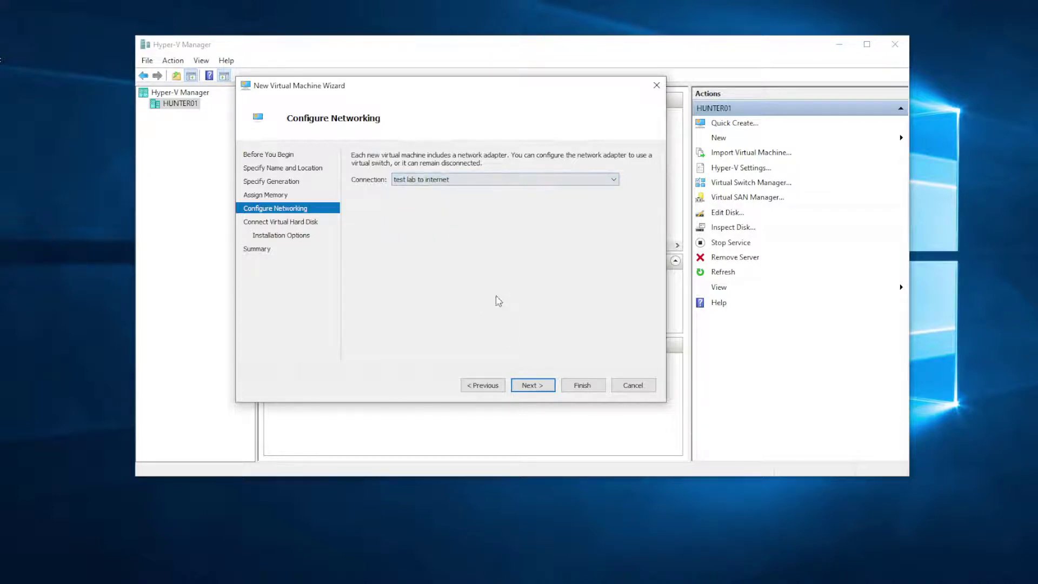
{"action": "left_click", "coordinate": [534, 385]}
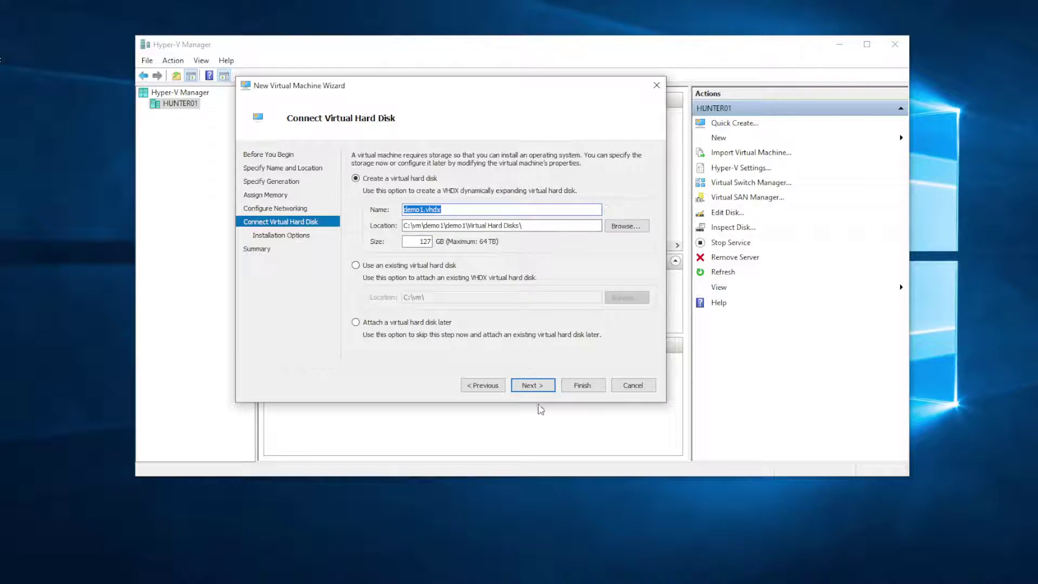
Step: Keep the default demo1.vhdx disk and install from the Windows 11 business editions 22H2 ISO in C:\iso
{"action": "left_click", "coordinate": [538, 385]}
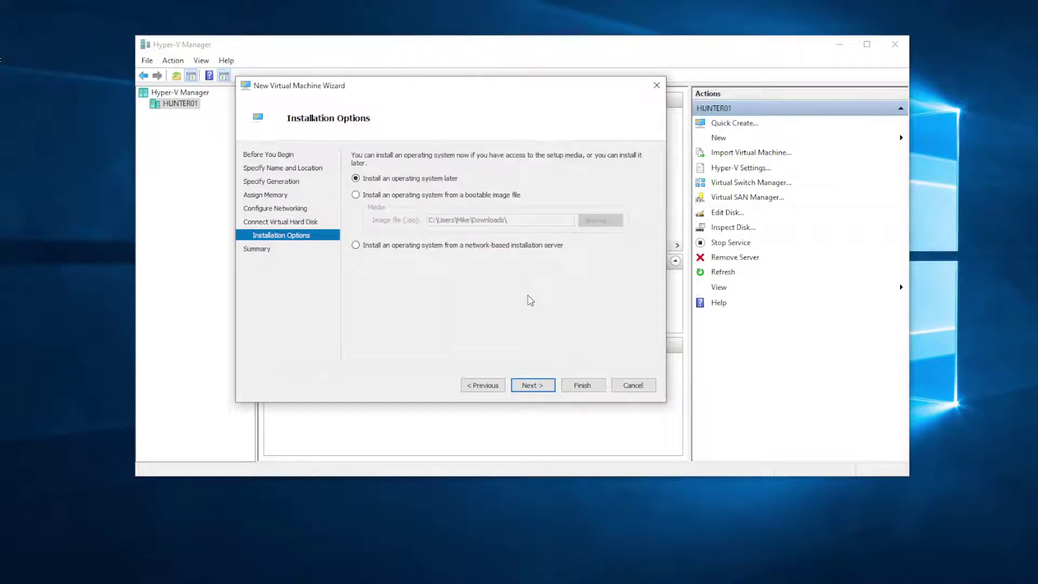
{"action": "left_click", "coordinate": [391, 196]}
{"action": "left_click", "coordinate": [601, 221]}
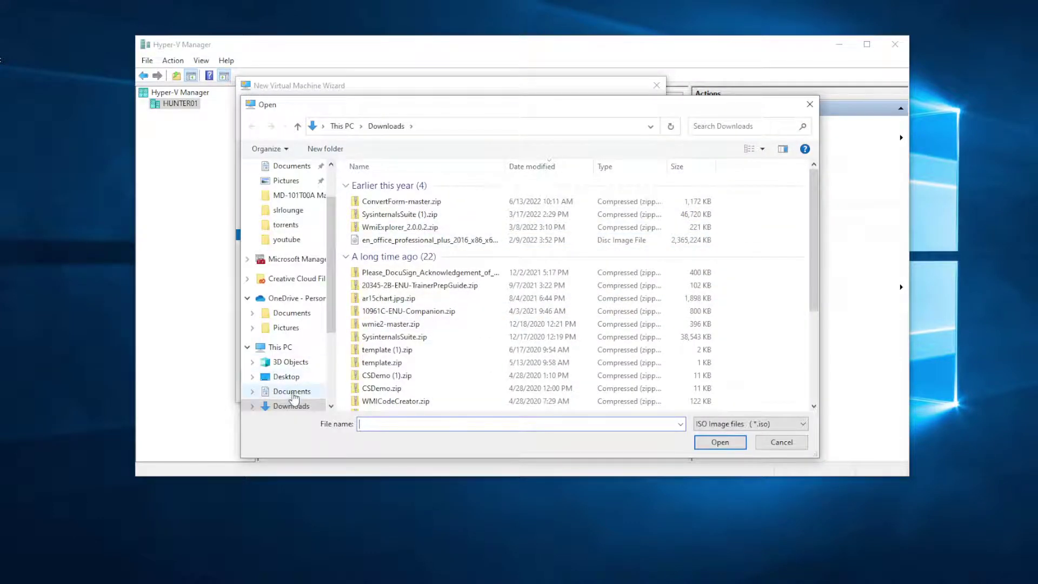
{"action": "scroll", "coordinate": [295, 374], "scroll_direction": "down", "scroll_amount": 3}
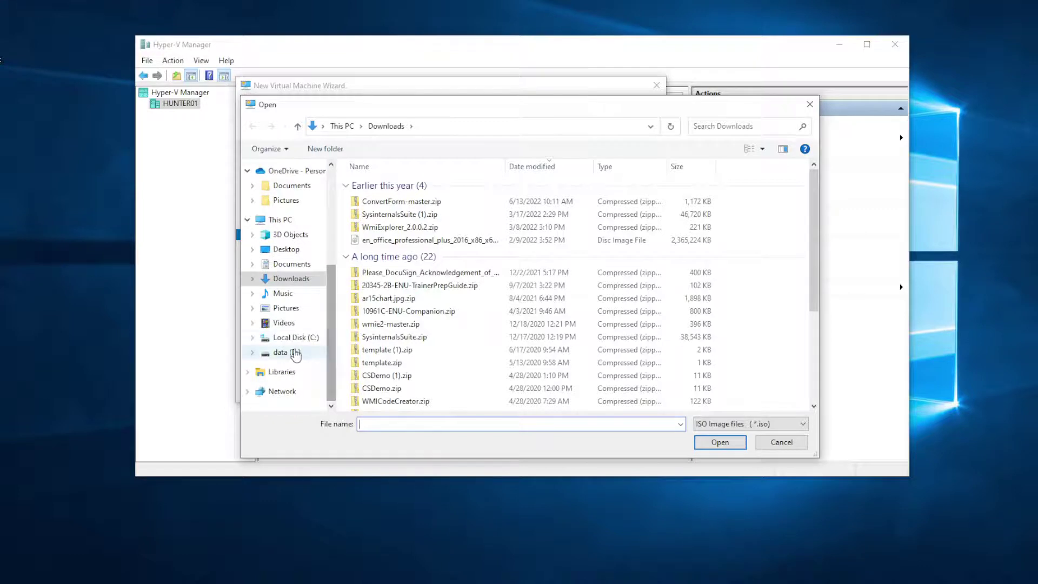
{"action": "left_click", "coordinate": [295, 337]}
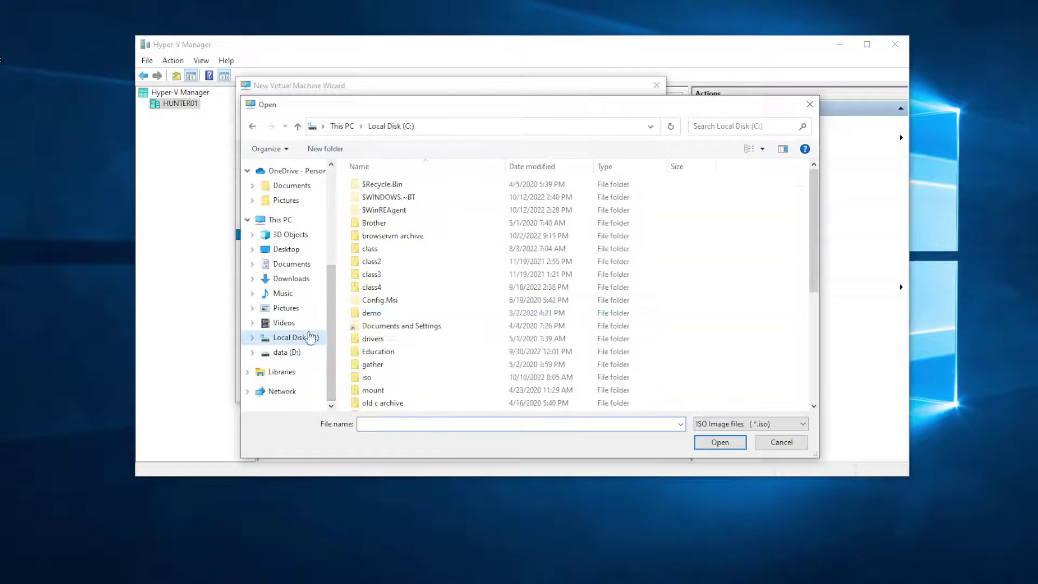
{"action": "double_click", "coordinate": [366, 377]}
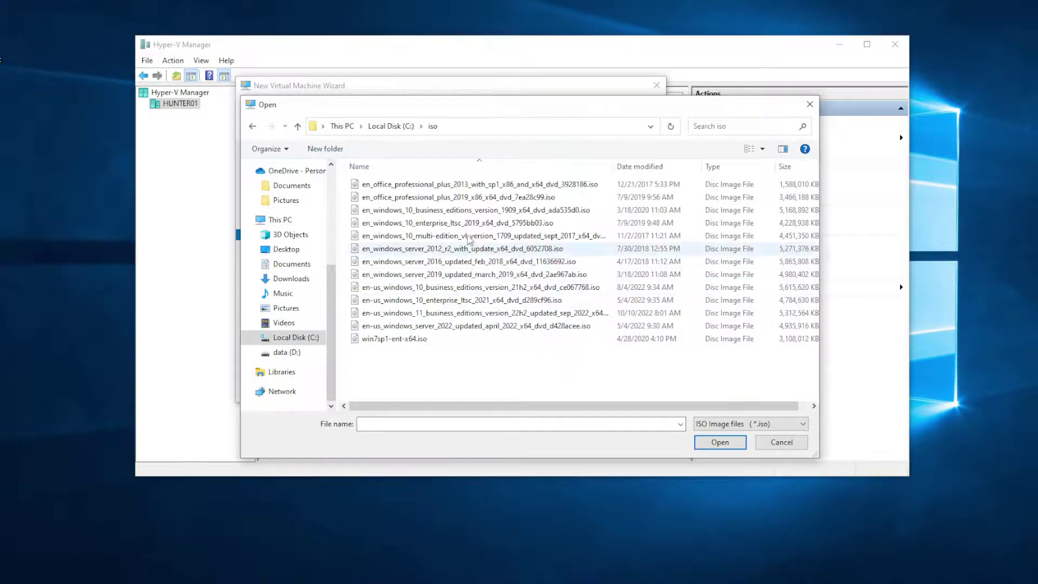
{"action": "left_click", "coordinate": [454, 319]}
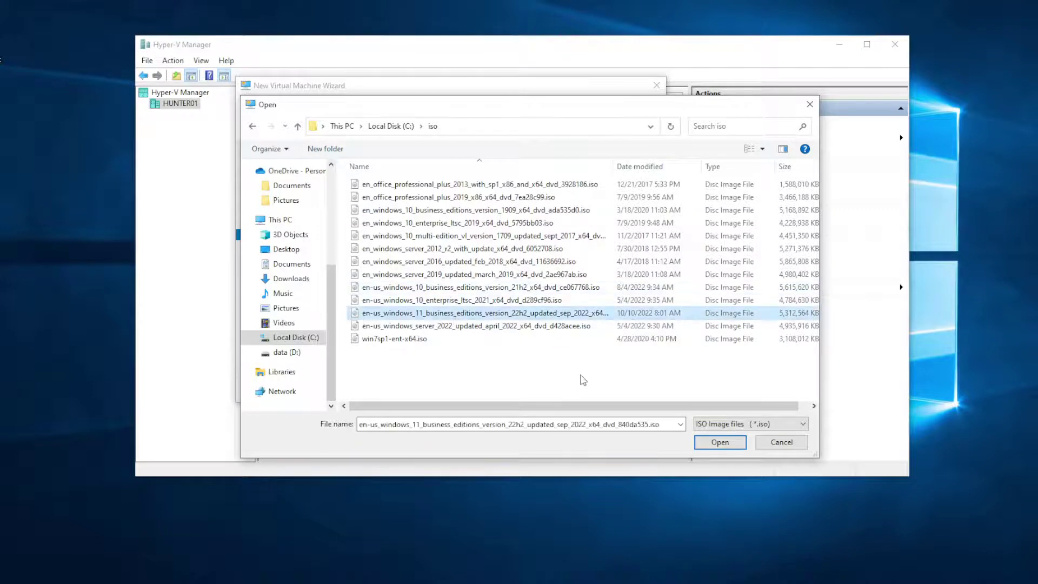
{"action": "left_click", "coordinate": [730, 449]}
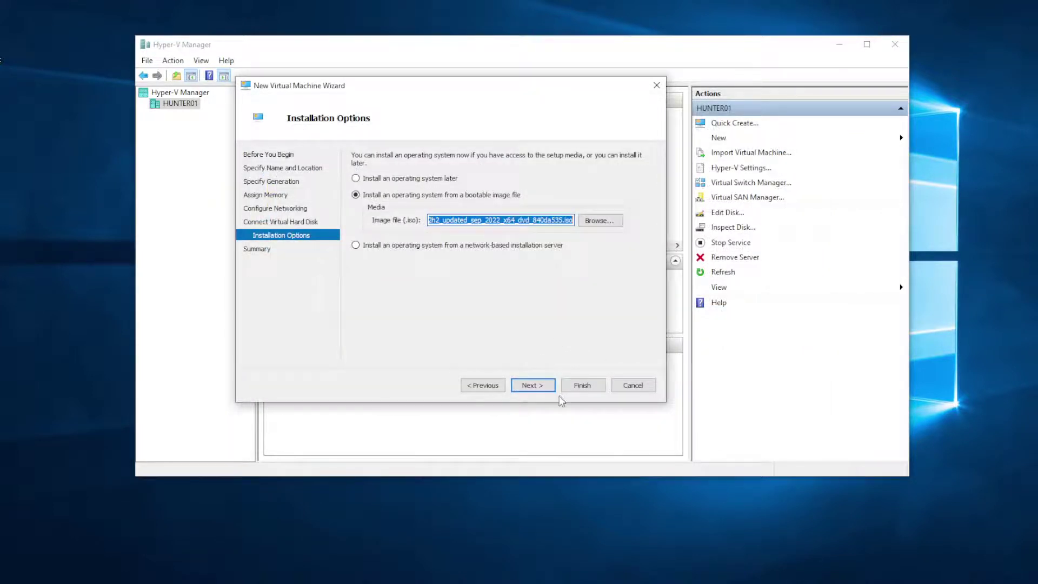
{"action": "left_click", "coordinate": [543, 386]}
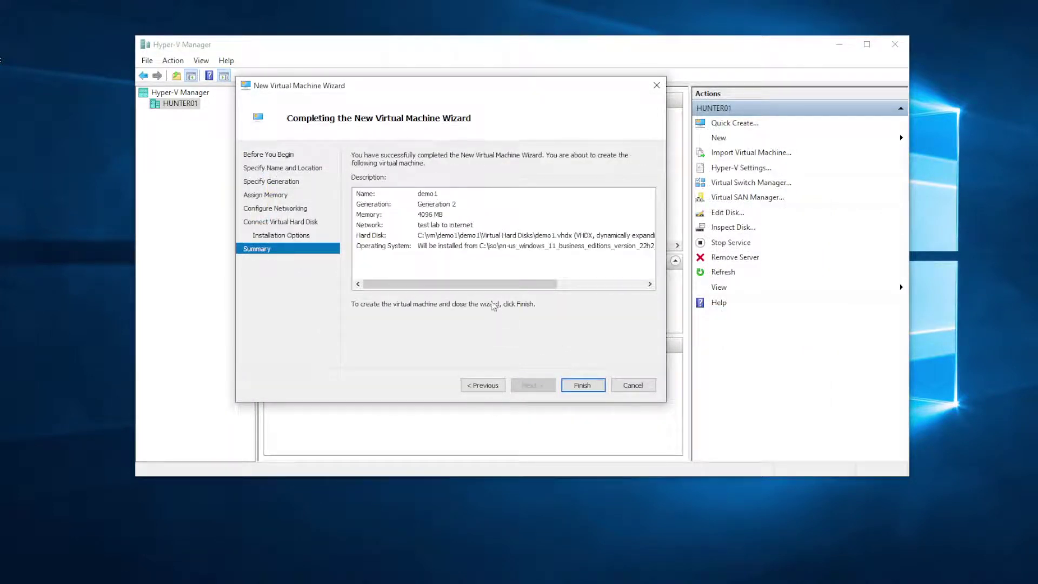
Step: Finish the wizard to create demo1, then start the demo1 virtual machine
{"action": "left_click", "coordinate": [584, 386]}
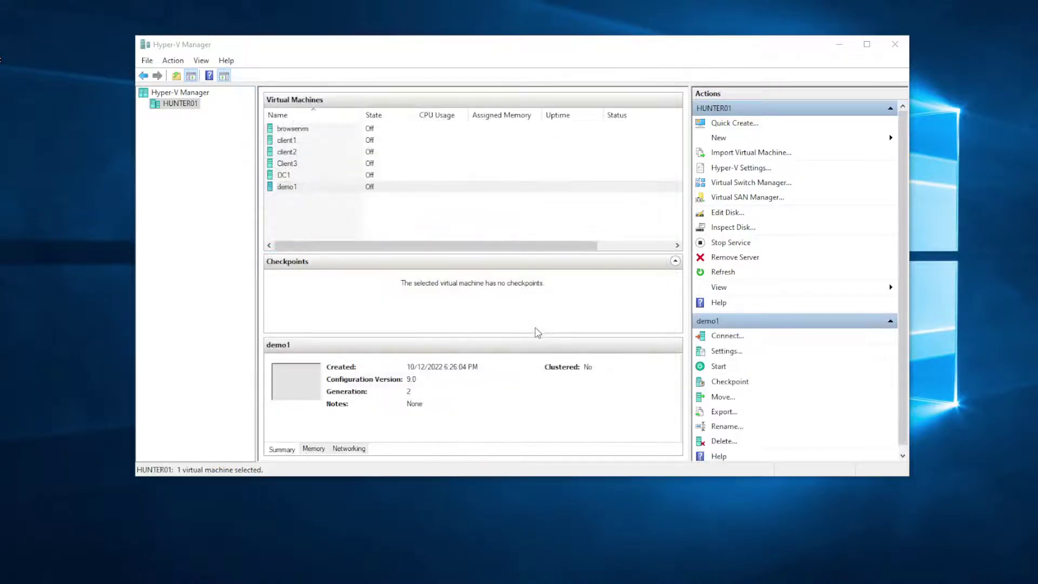
{"action": "left_click", "coordinate": [306, 191]}
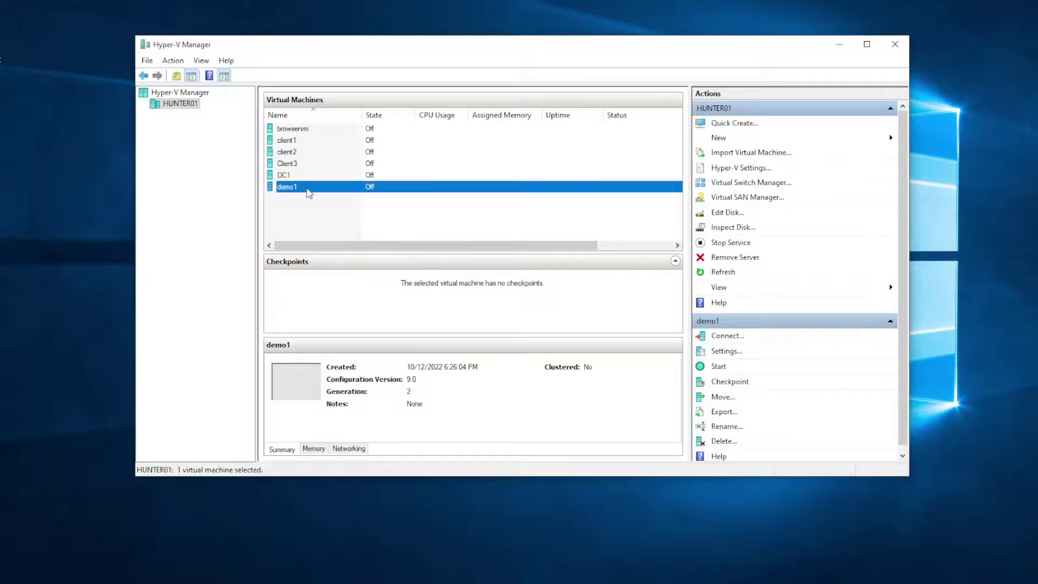
{"action": "left_click", "coordinate": [318, 204]}
{"action": "left_click", "coordinate": [311, 190]}
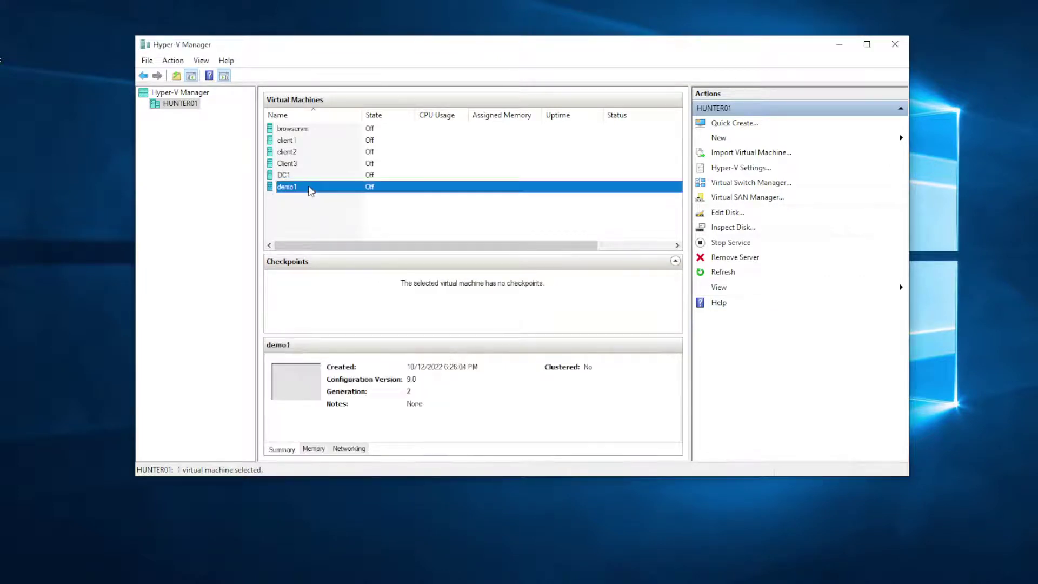
{"action": "right_click", "coordinate": [311, 189]}
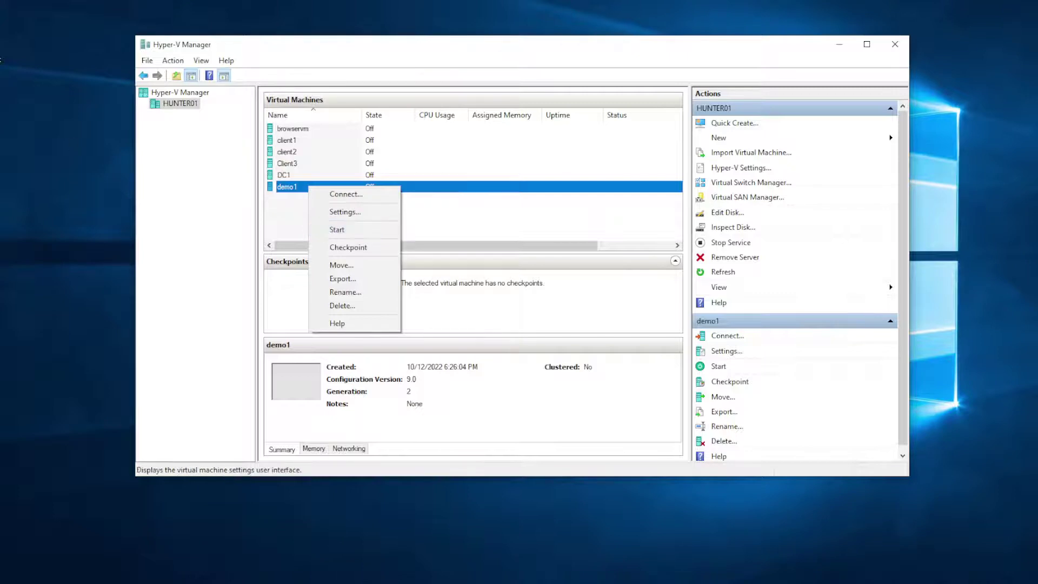
{"action": "key", "text": "Escape"}
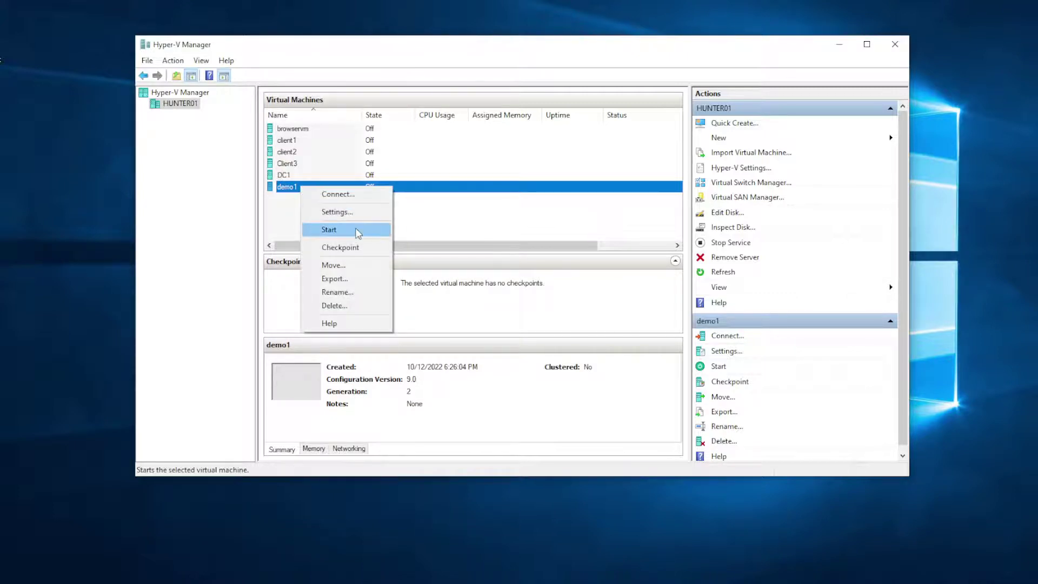
{"action": "left_click", "coordinate": [357, 230]}
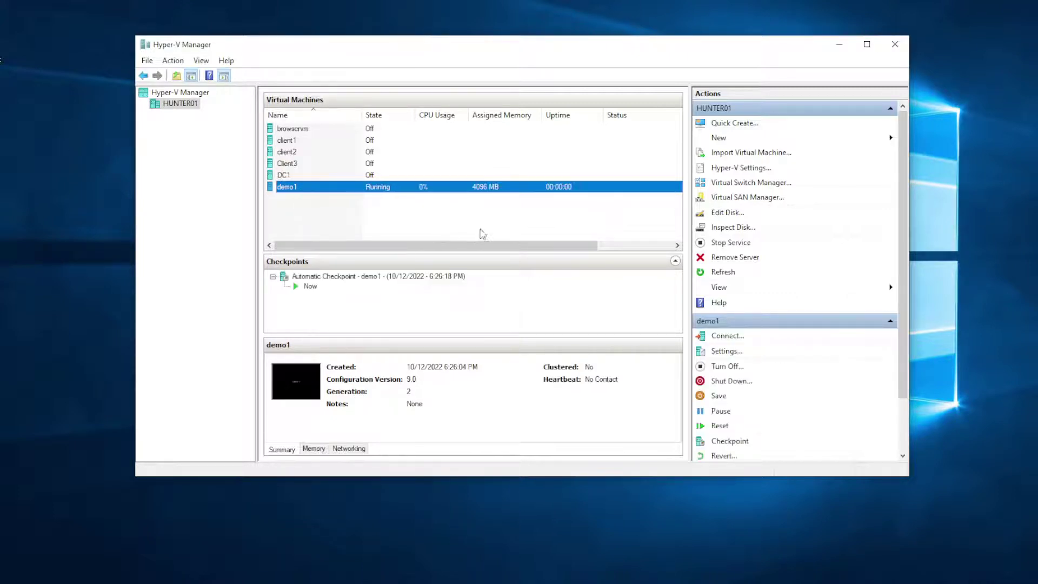
Step: Connect to demo1's console, reset it, and boot from the installation DVD
{"action": "right_click", "coordinate": [323, 187]}
{"action": "left_click", "coordinate": [356, 194]}
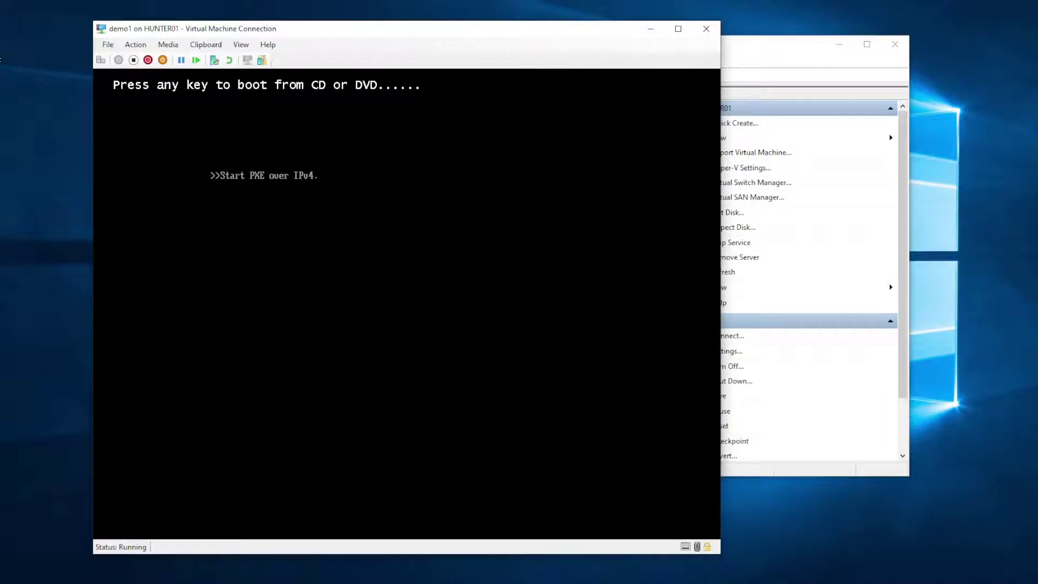
{"action": "left_click", "coordinate": [101, 60]}
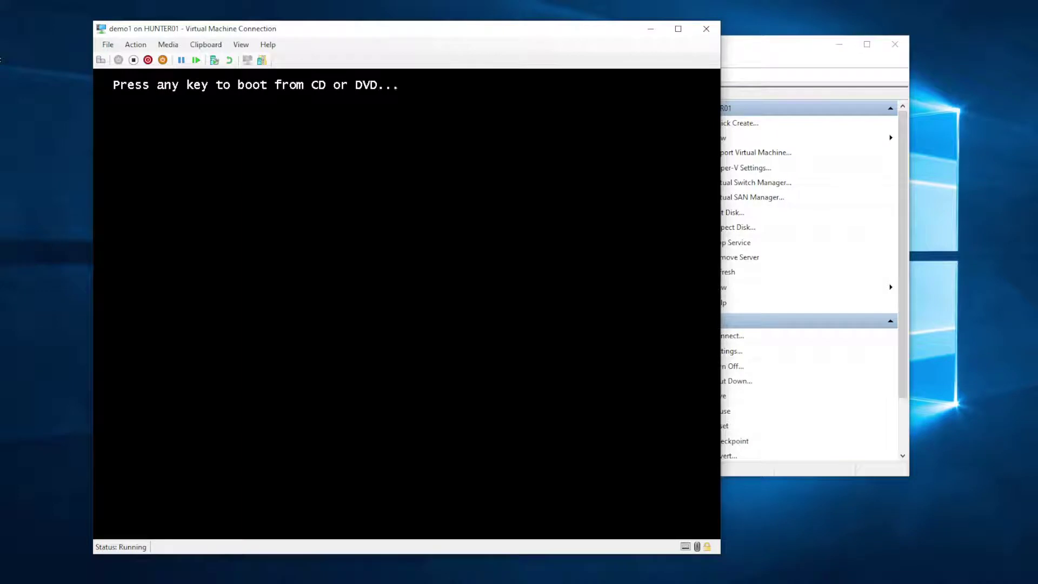
{"action": "key", "text": "Return"}
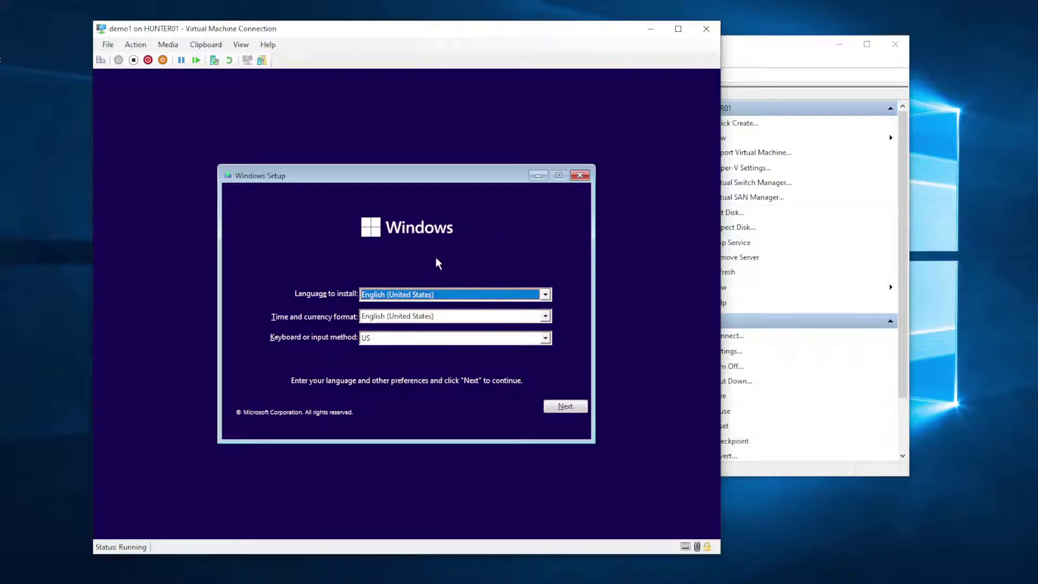
Step: Run Windows Setup with default language settings and select Windows 11 Enterprise
{"action": "left_click", "coordinate": [564, 409]}
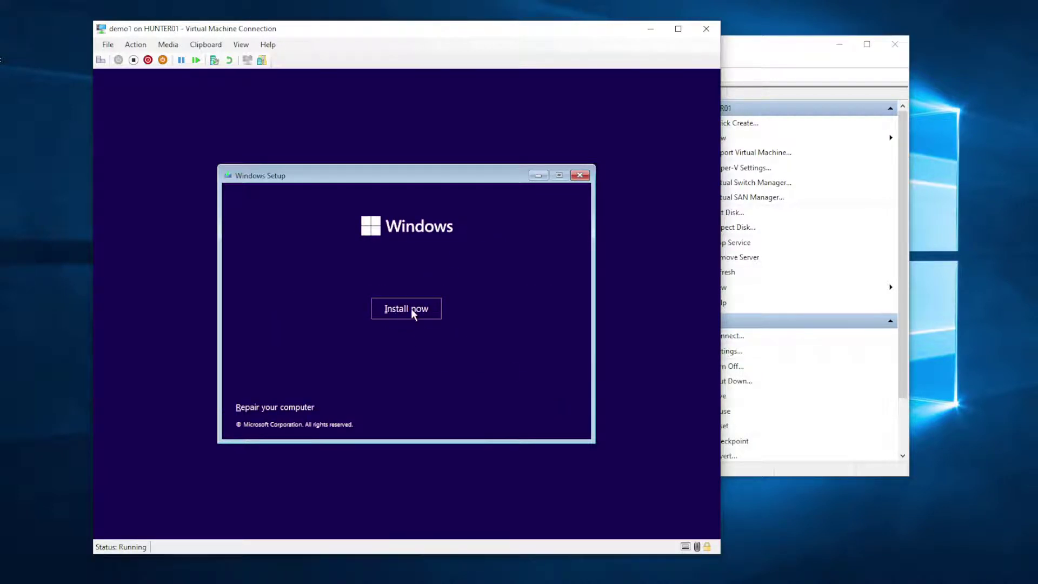
{"action": "left_click", "coordinate": [411, 309]}
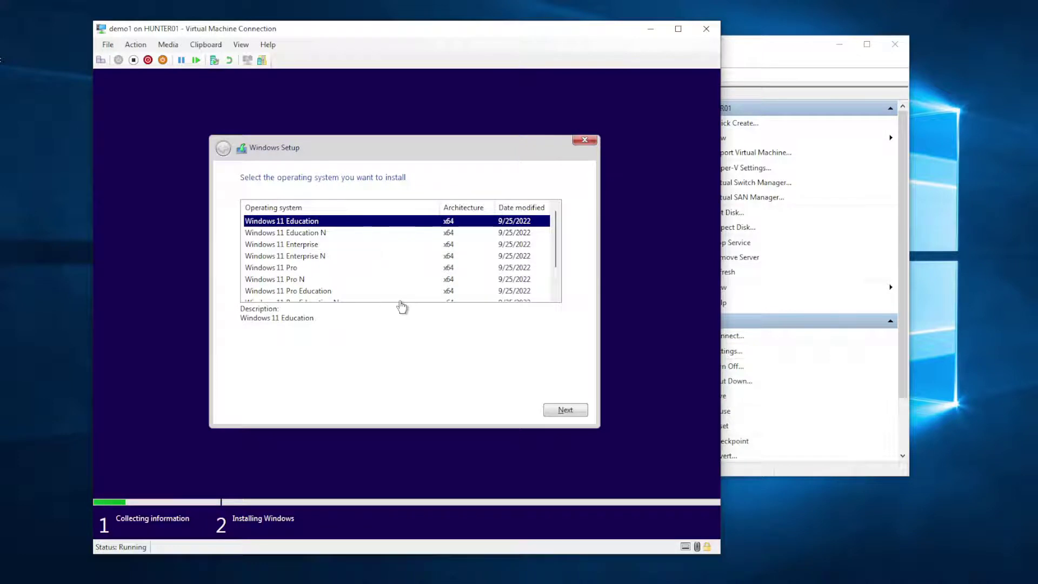
{"action": "left_click", "coordinate": [290, 245]}
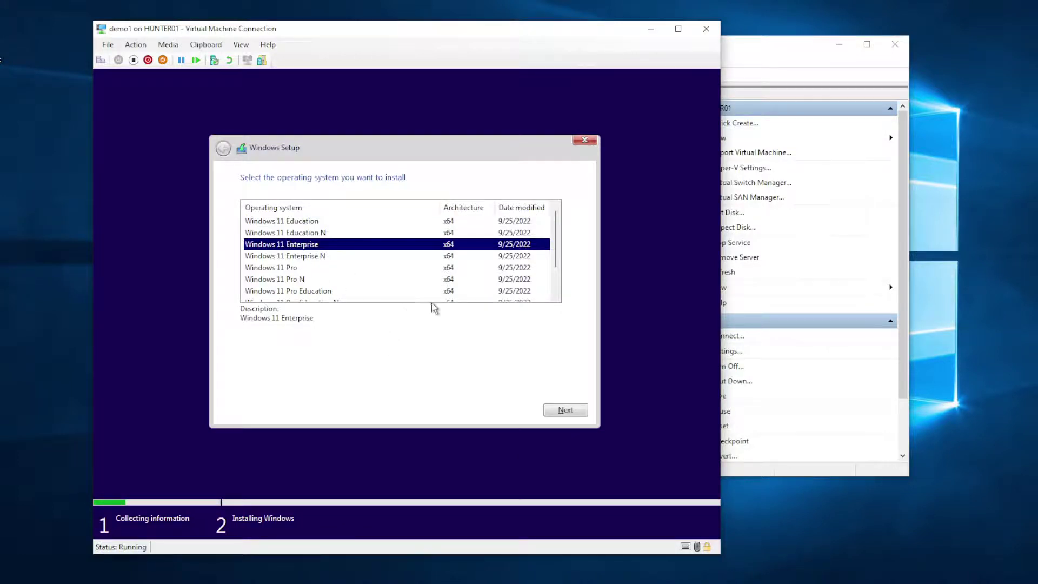
{"action": "left_click", "coordinate": [572, 411]}
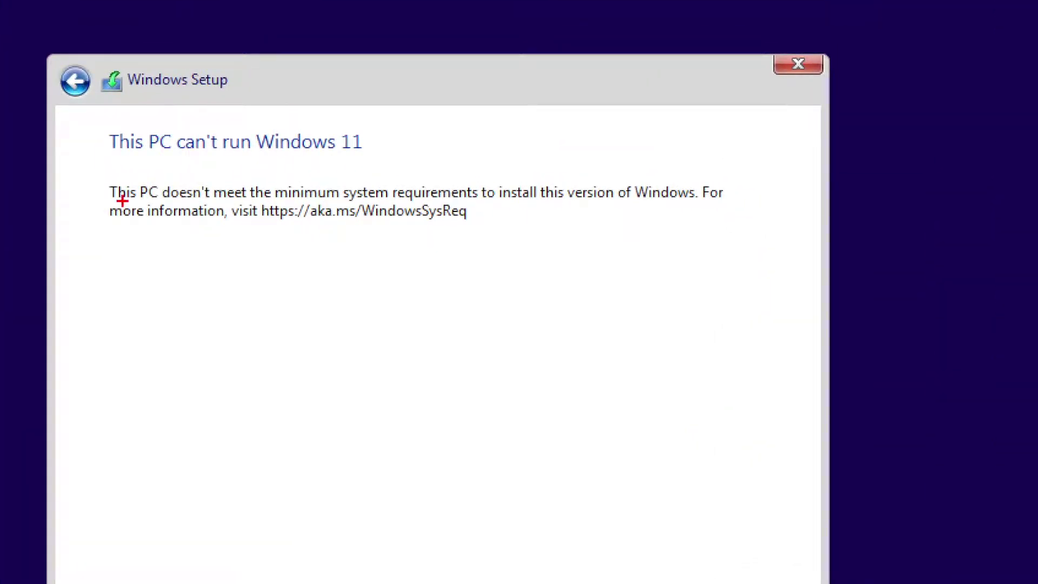
Step: After the 'This PC can't run Windows 11' notice, turn demo1 off
{"action": "left_click_drag", "start_coordinate": [122, 201], "coordinate": [529, 205]}
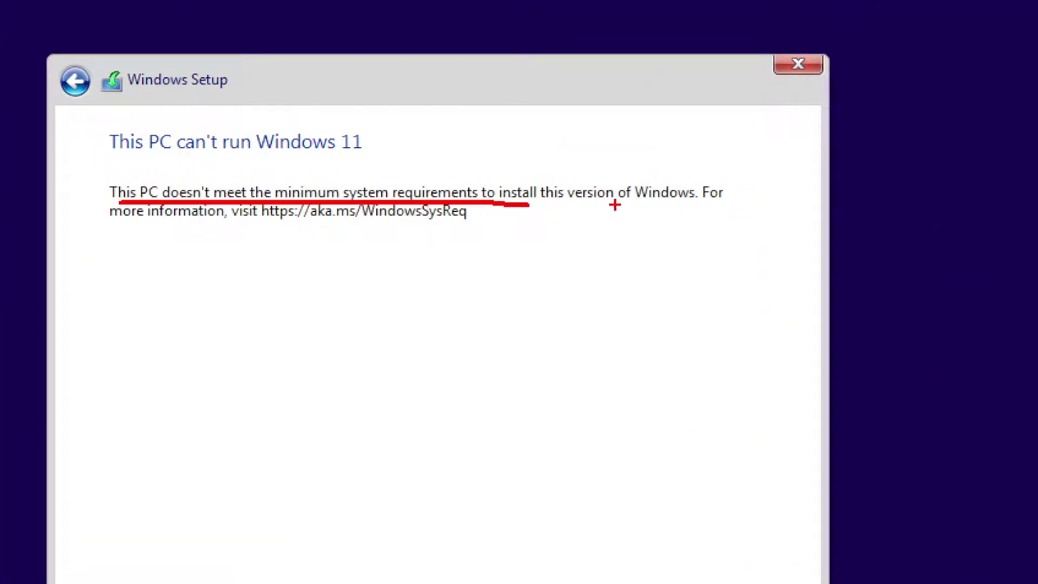
{"action": "left_click_drag", "start_coordinate": [149, 225], "coordinate": [478, 221]}
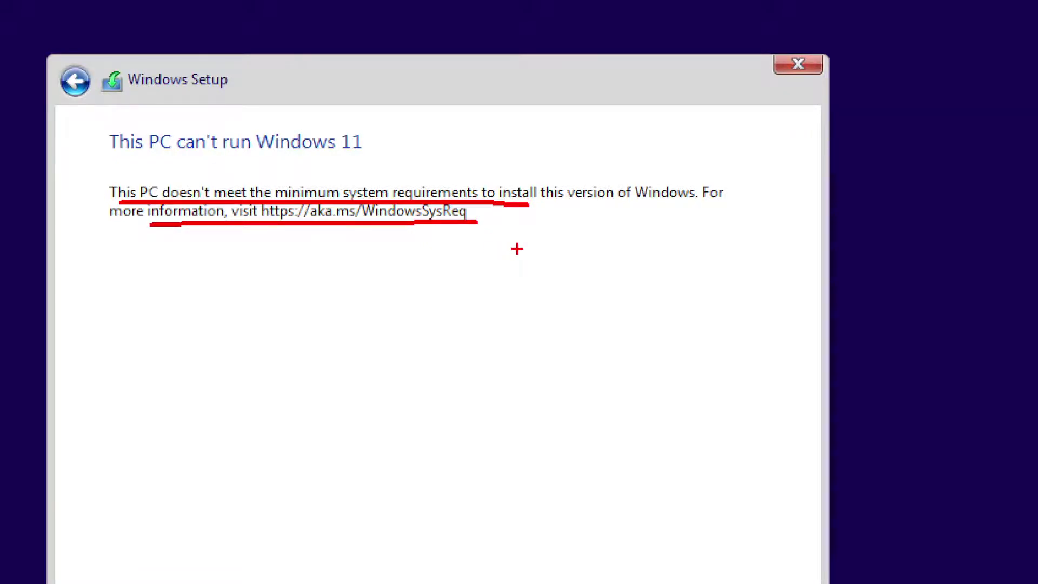
{"action": "key", "text": "Escape"}
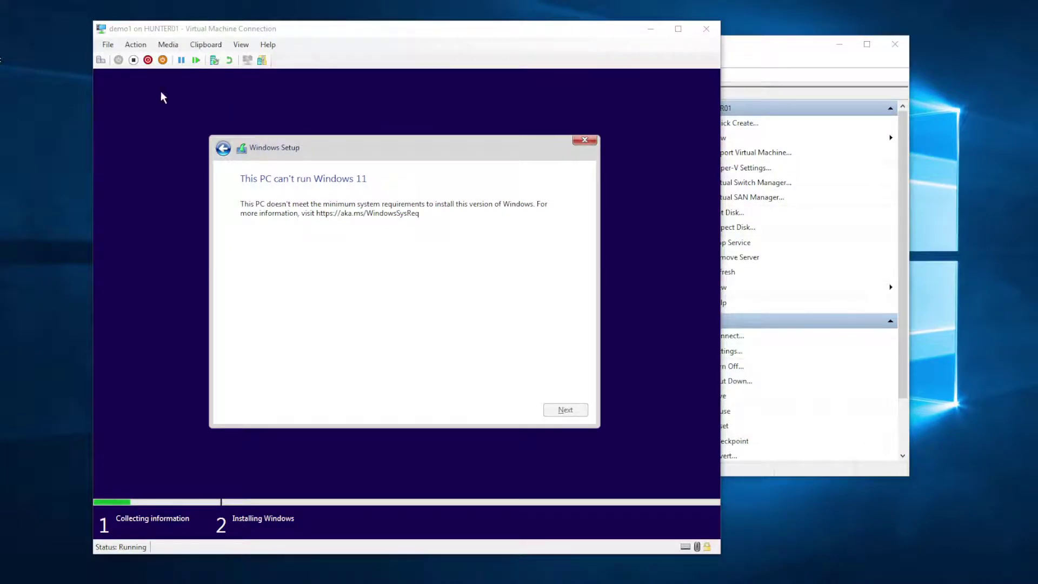
{"action": "left_click", "coordinate": [133, 61]}
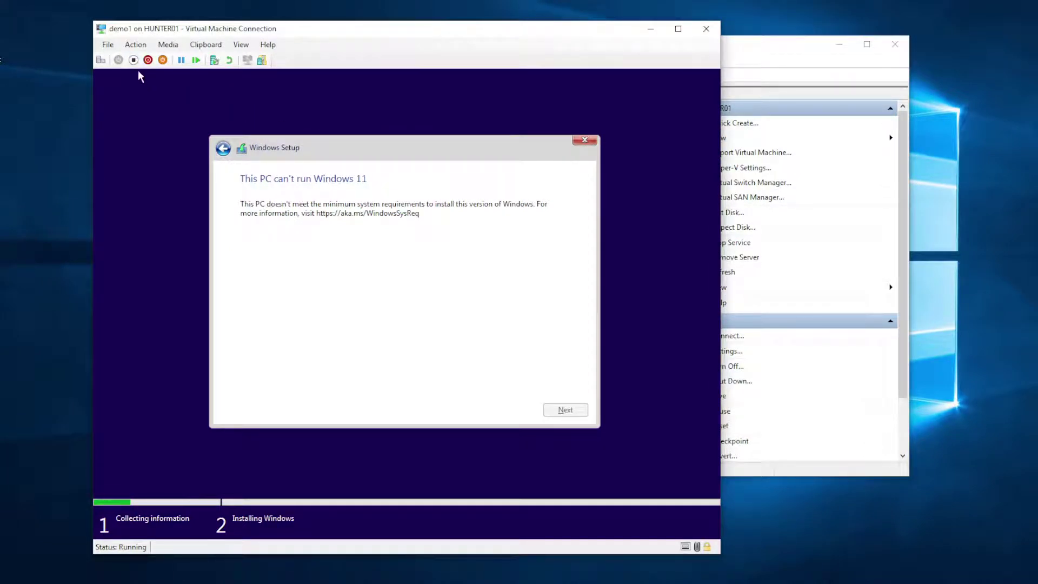
{"action": "left_click", "coordinate": [426, 312]}
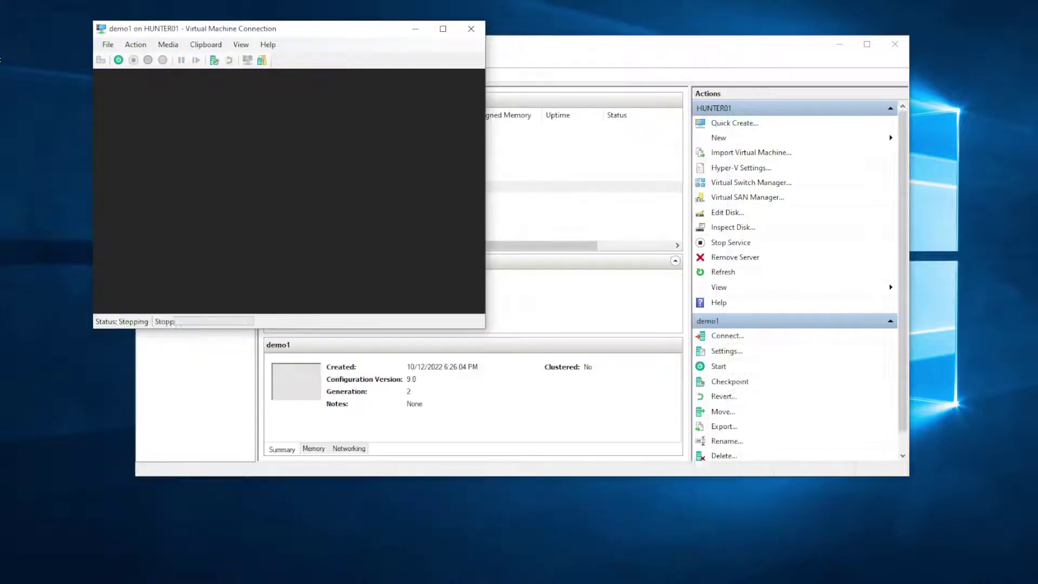
Step: In demo1's settings, raise the number of virtual processors from 1 to 2
{"action": "left_click", "coordinate": [109, 44]}
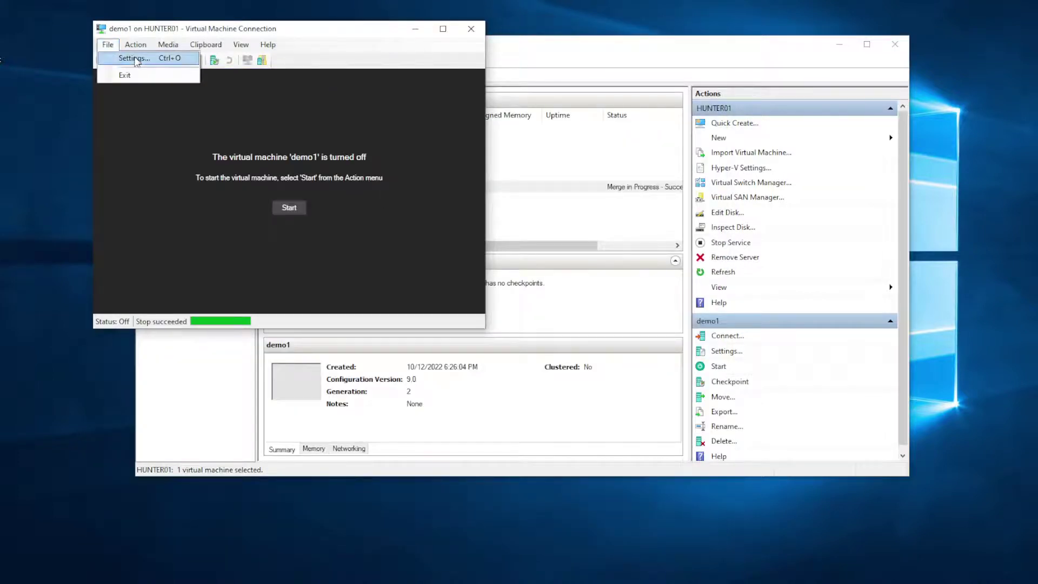
{"action": "left_click", "coordinate": [130, 59]}
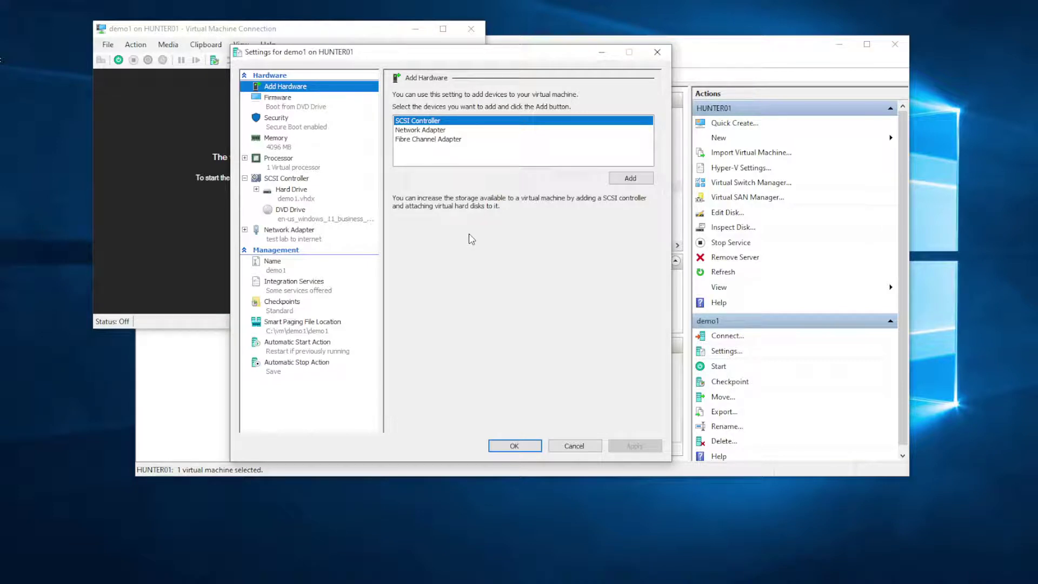
{"action": "left_click", "coordinate": [277, 145]}
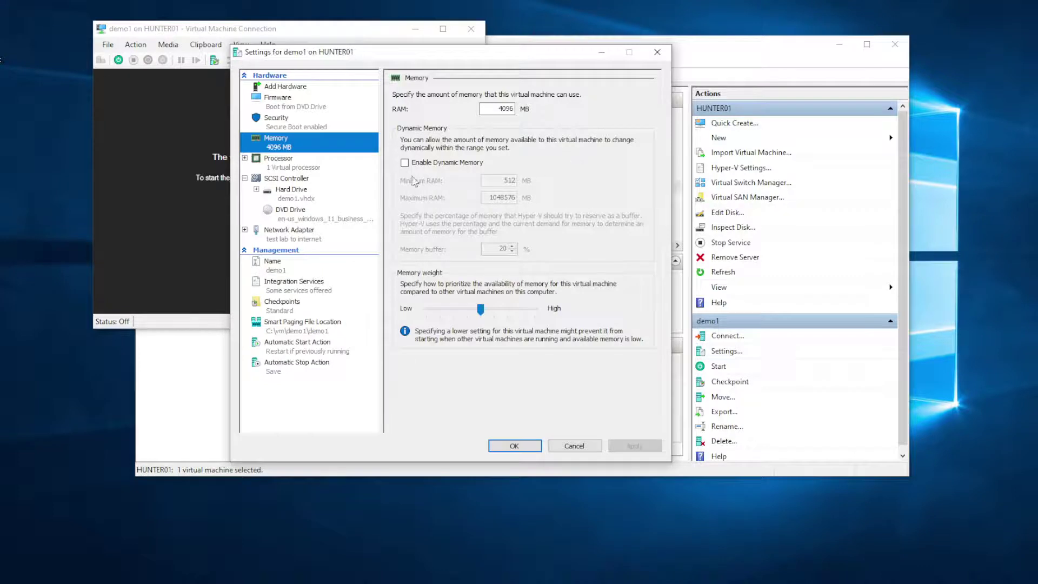
{"action": "left_click", "coordinate": [286, 164]}
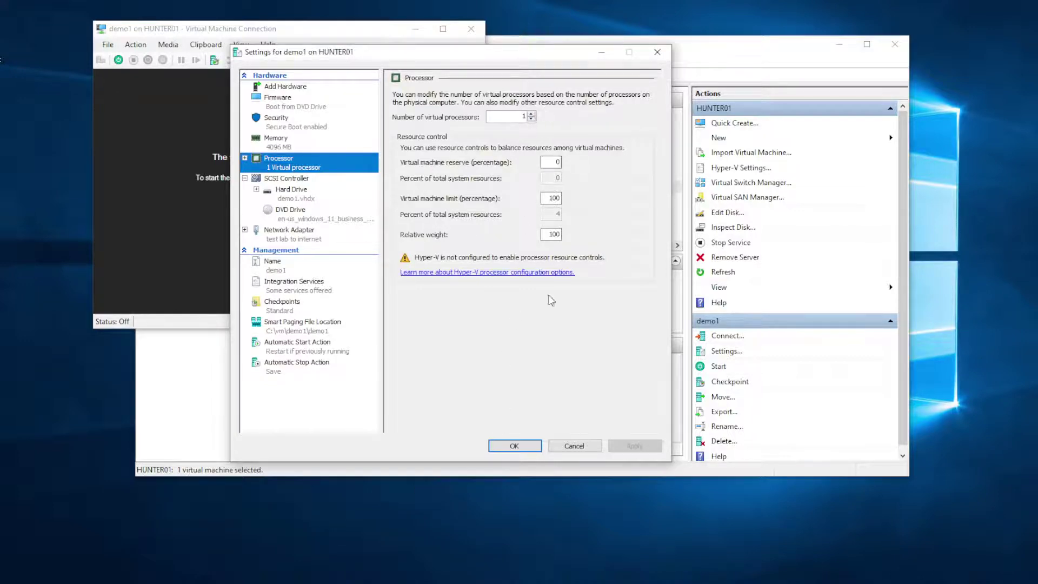
{"action": "left_click", "coordinate": [537, 511]}
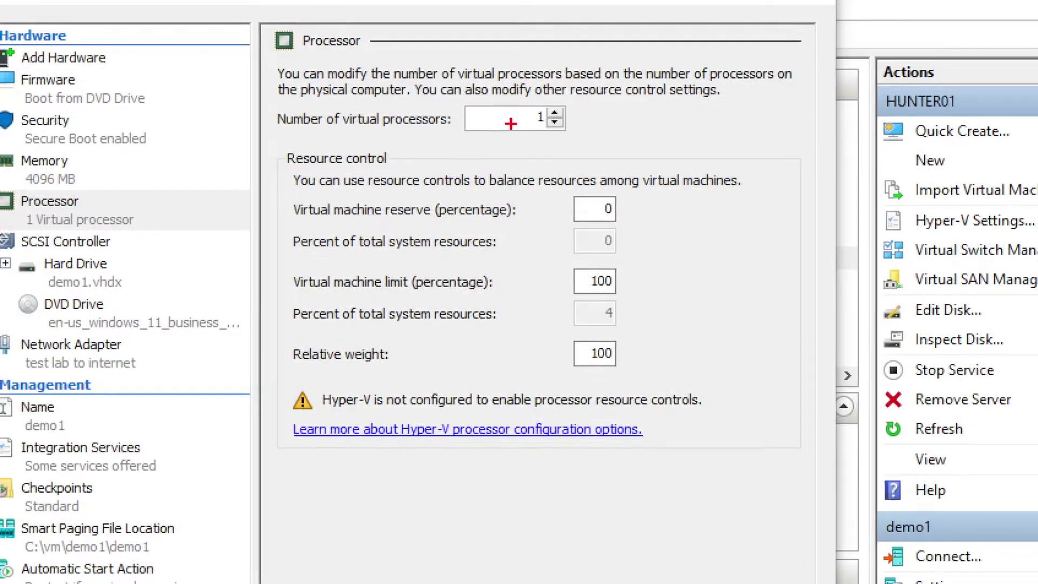
{"action": "mouse_move", "coordinate": [511, 138]}
{"action": "left_mouse_down"}
{"action": "mouse_move", "coordinate": [521, 103]}
{"action": "mouse_move", "coordinate": [549, 144]}
{"action": "left_mouse_up"}
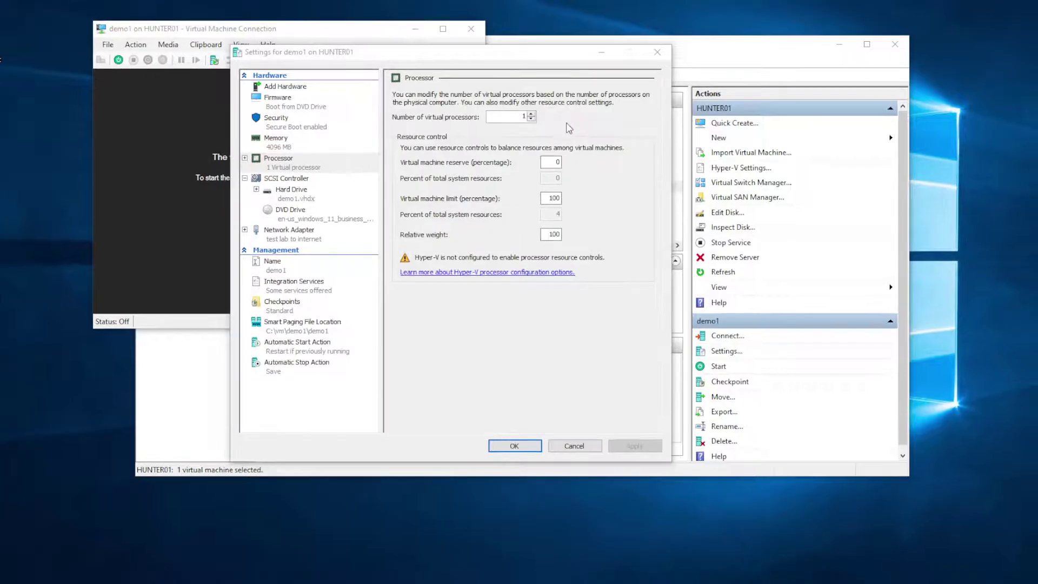
{"action": "left_click", "coordinate": [555, 113]}
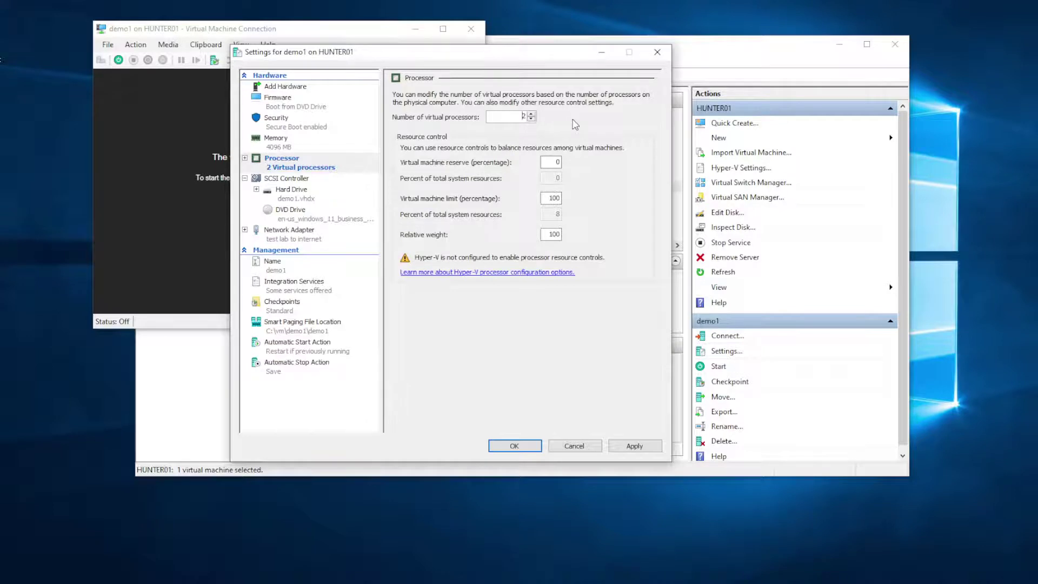
Step: Enable the Trusted Platform Module under Security and save demo1's settings
{"action": "left_click", "coordinate": [275, 123]}
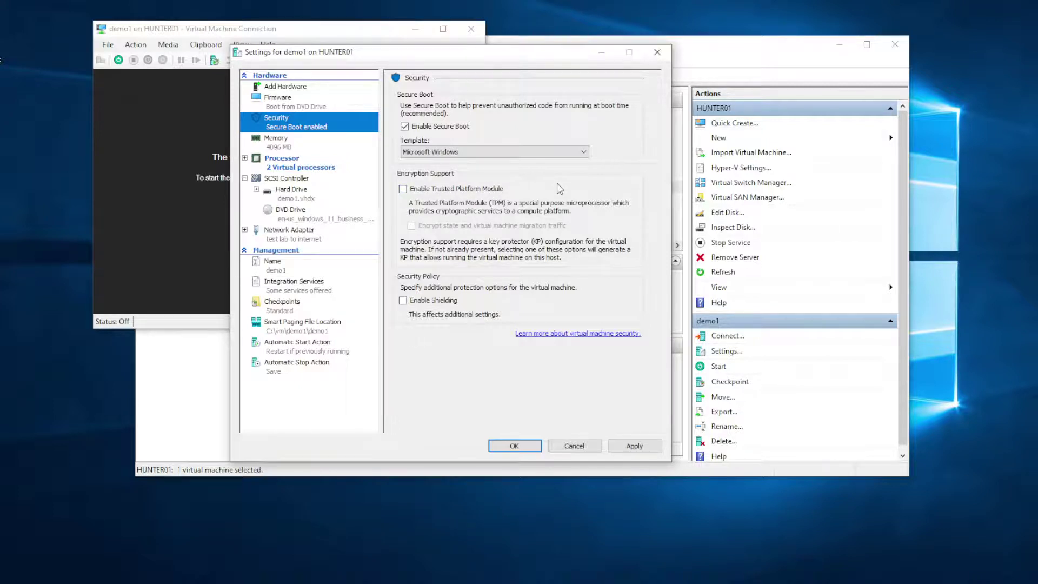
{"action": "left_click", "coordinate": [403, 188]}
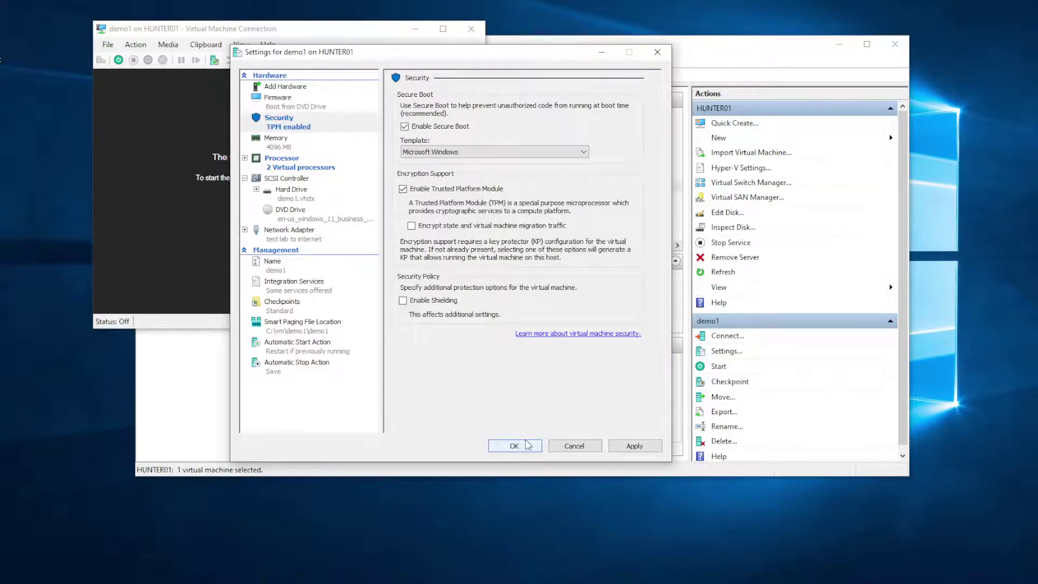
{"action": "left_click", "coordinate": [515, 446]}
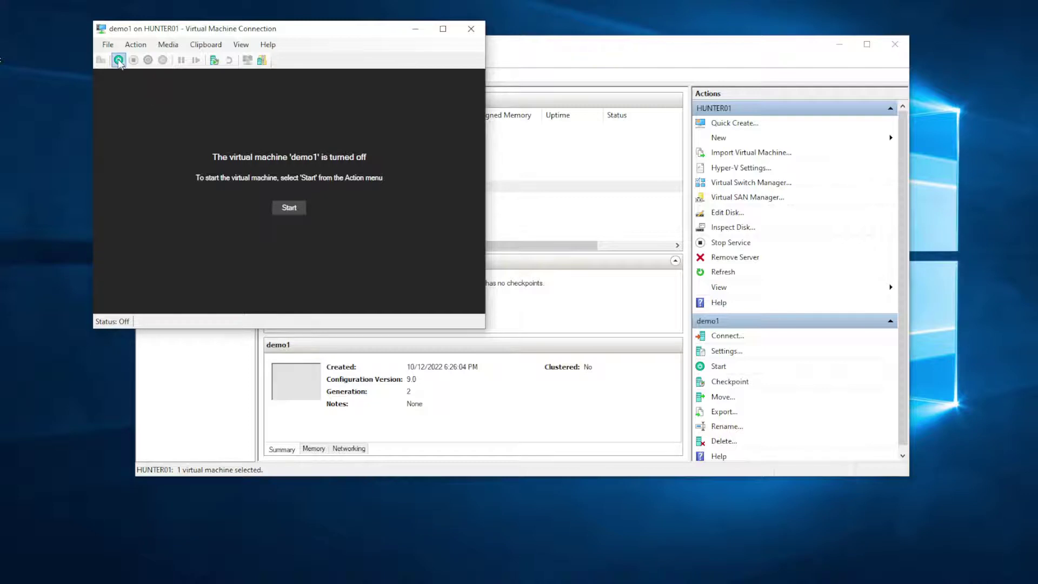
Step: Start demo1 again and boot it from the installation DVD
{"action": "left_click", "coordinate": [118, 60]}
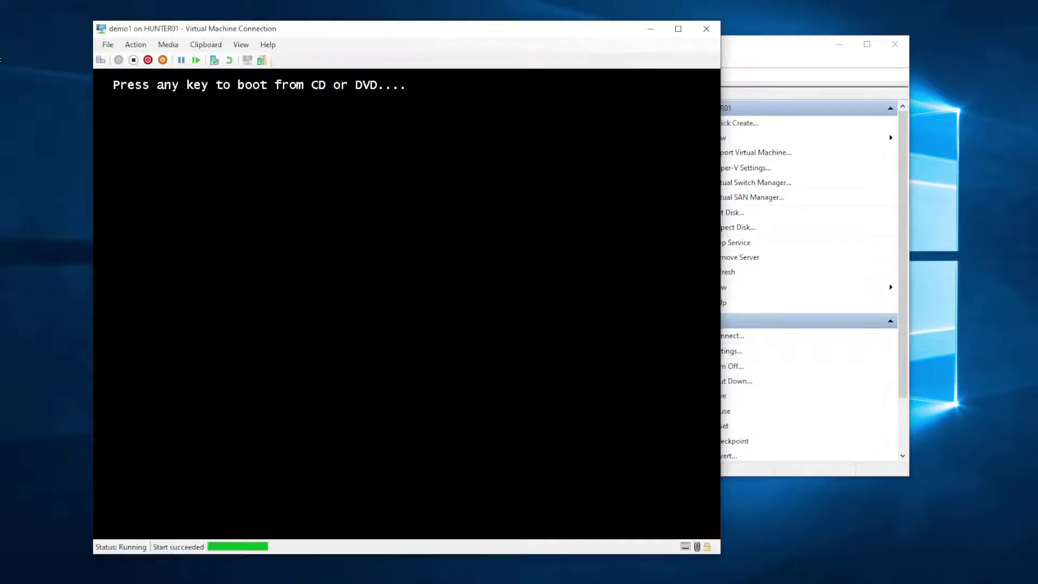
{"action": "key", "text": "Return"}
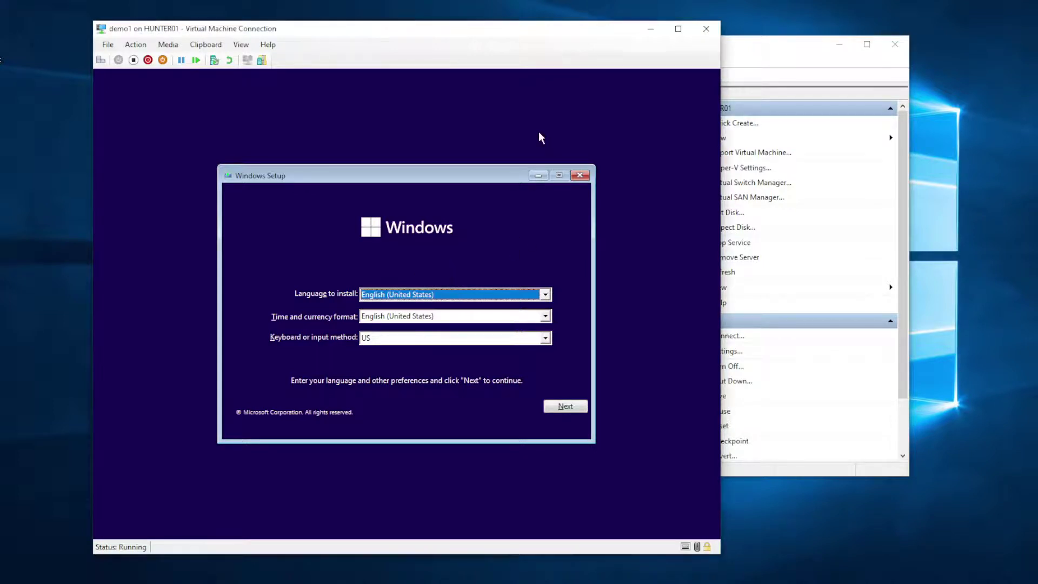
Step: Open a command prompt in Windows Setup with Shift+F10 and launch regedit
{"action": "key", "text": "shift+F10"}
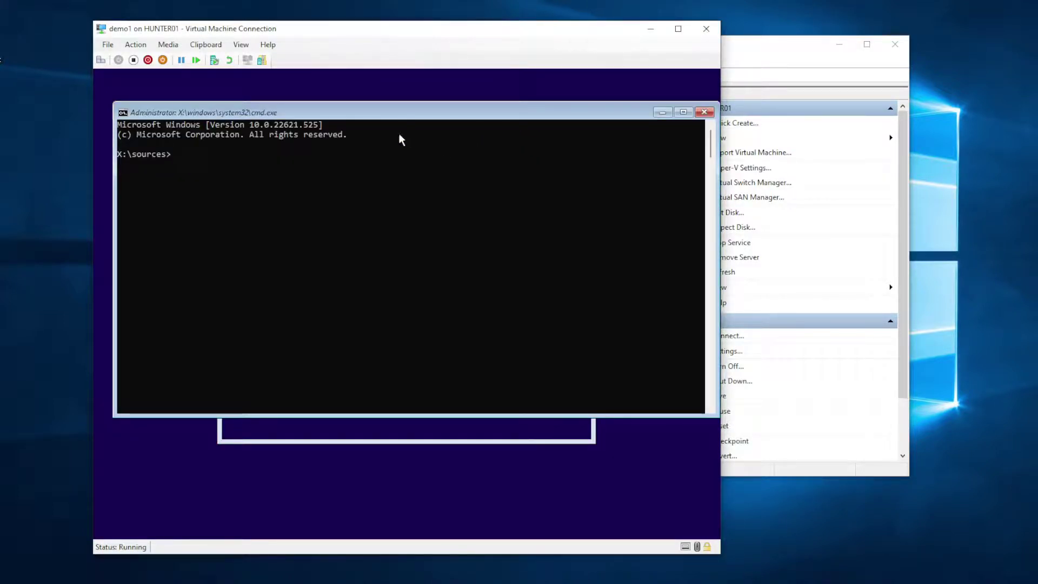
{"action": "left_click_drag", "start_coordinate": [316, 112], "coordinate": [309, 112]}
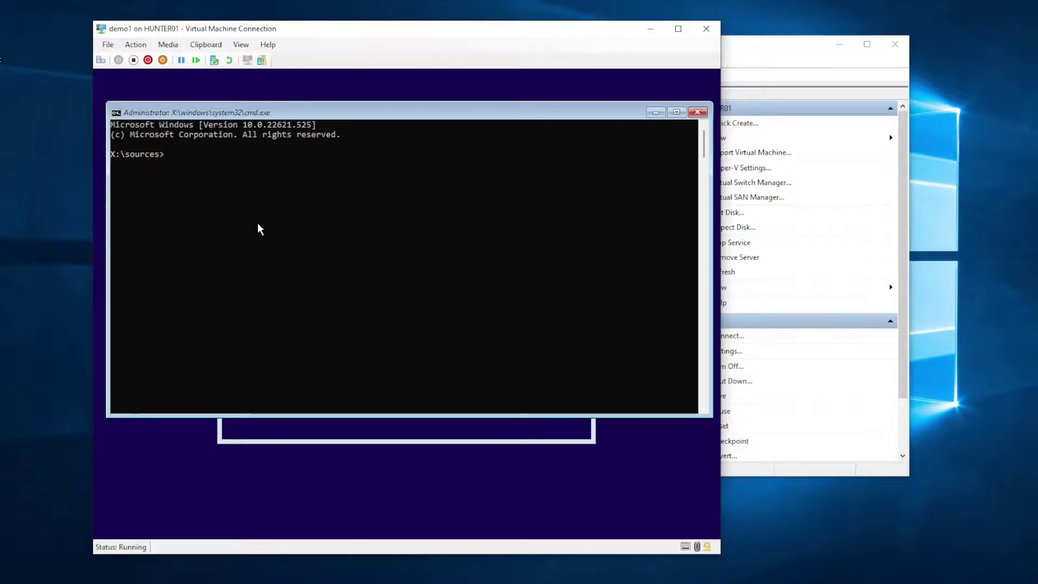
{"action": "type", "text": "regedit"}
{"action": "key", "text": "Return"}
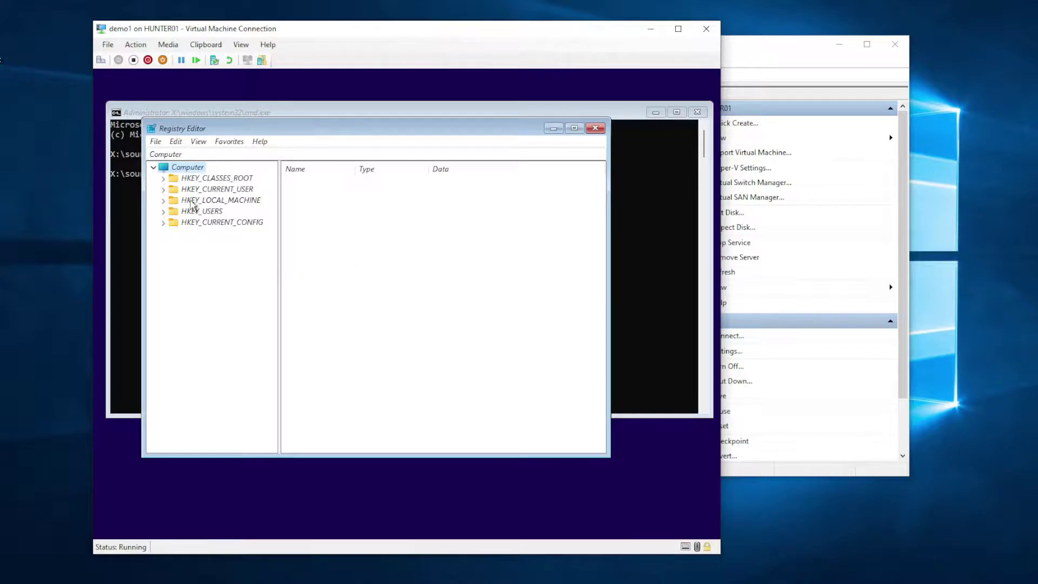
Step: Go to HKEY_LOCAL_MACHINE\SYSTEM\Setup and add a new key named LabConfig
{"action": "left_click", "coordinate": [162, 201]}
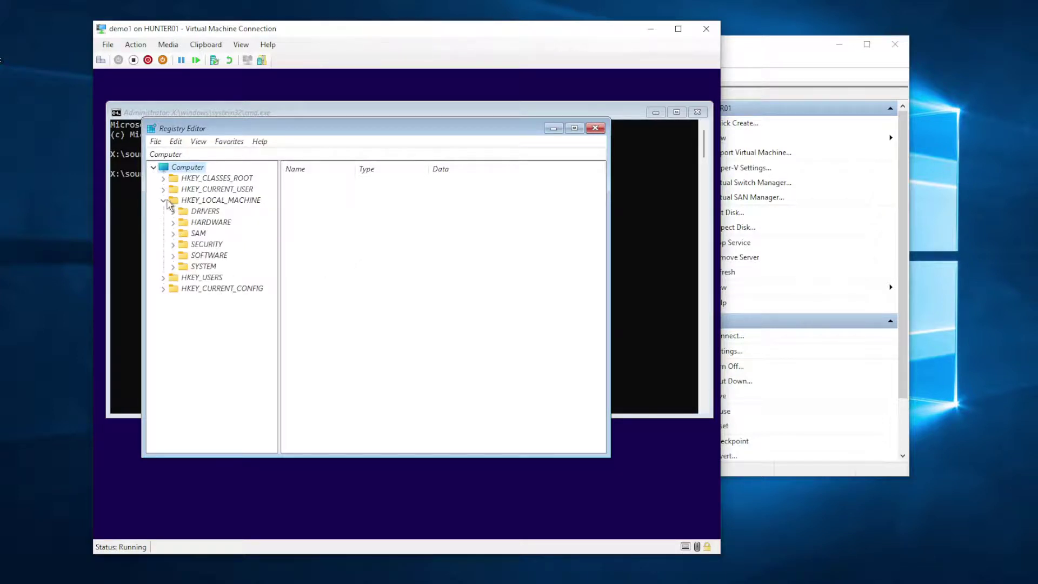
{"action": "left_click", "coordinate": [173, 267]}
{"action": "left_click", "coordinate": [210, 377]}
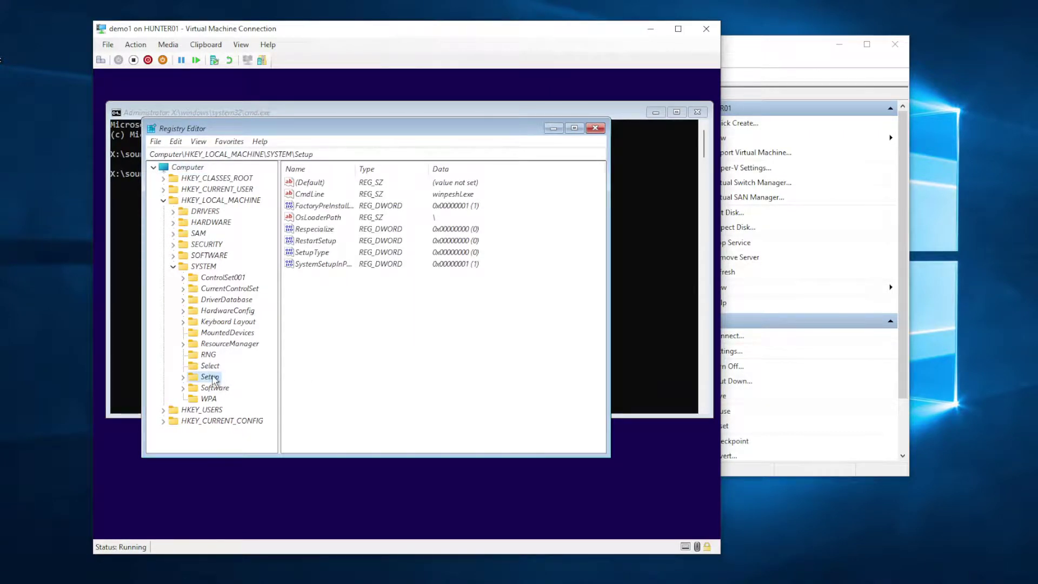
{"action": "left_click", "coordinate": [183, 377]}
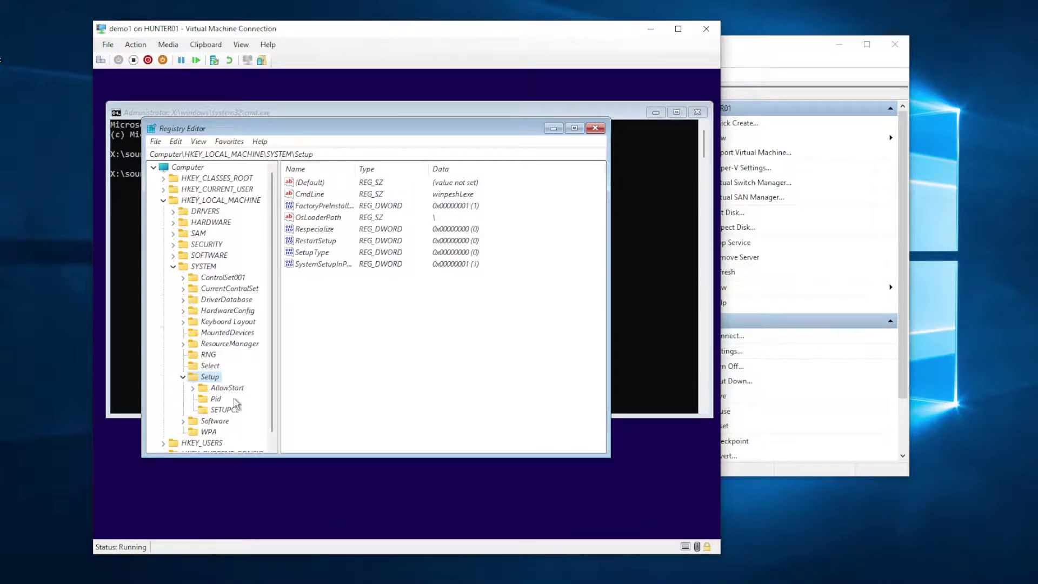
{"action": "right_click", "coordinate": [210, 378]}
{"action": "mouse_move", "coordinate": [305, 399]}
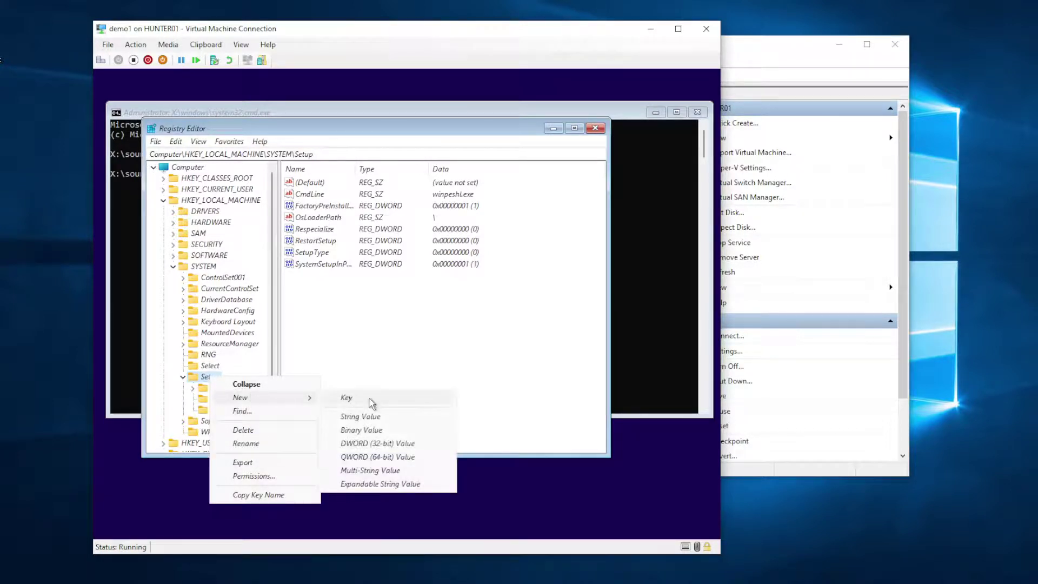
{"action": "left_click", "coordinate": [346, 398]}
{"action": "type", "text": "LabConfig"}
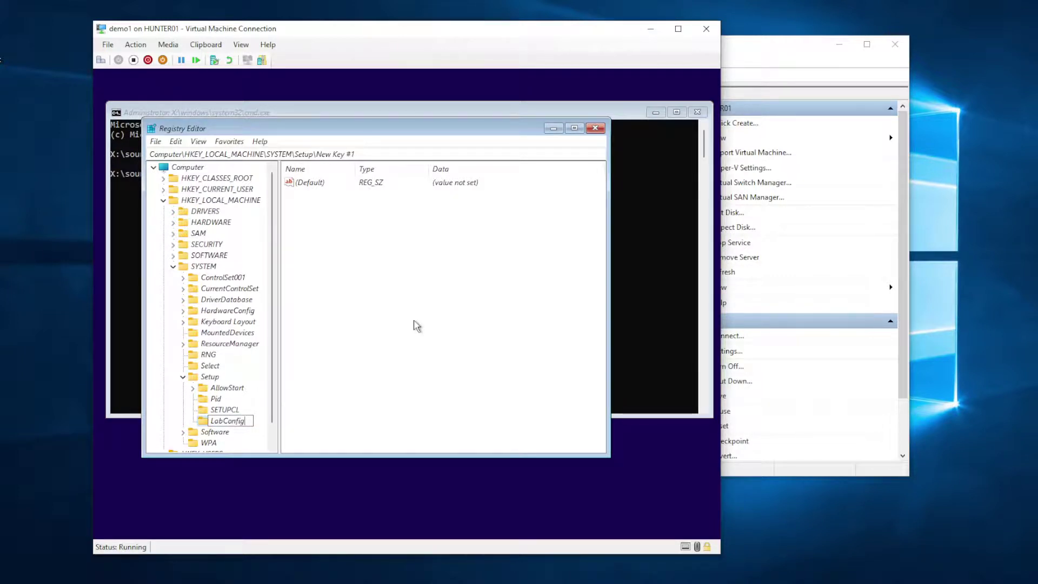
{"action": "key", "text": "Return"}
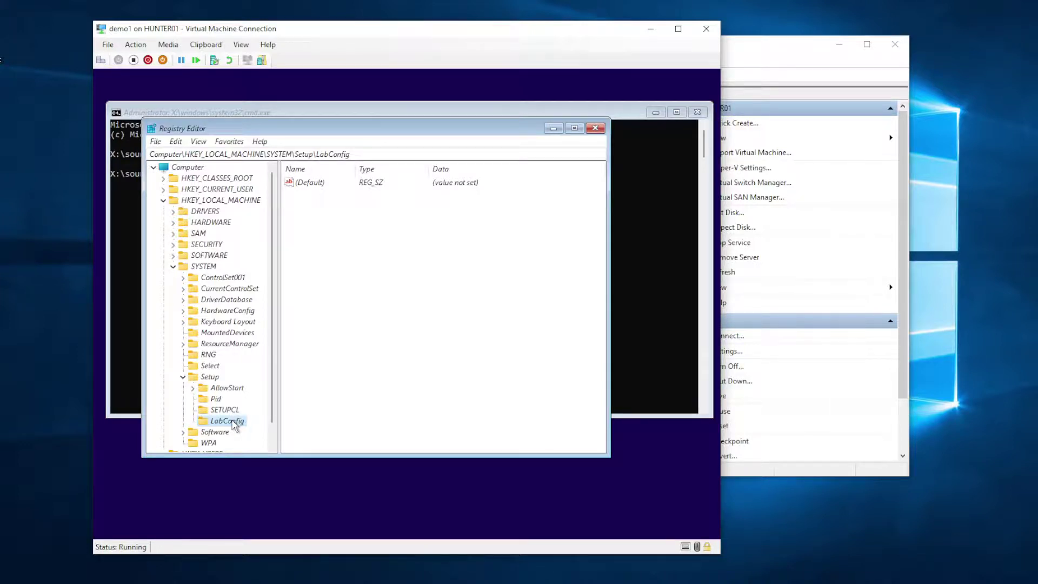
Step: Add a DWORD (32-bit) value BypassTPMCheck to LabConfig with data 1
{"action": "right_click", "coordinate": [235, 425]}
{"action": "mouse_move", "coordinate": [302, 317]}
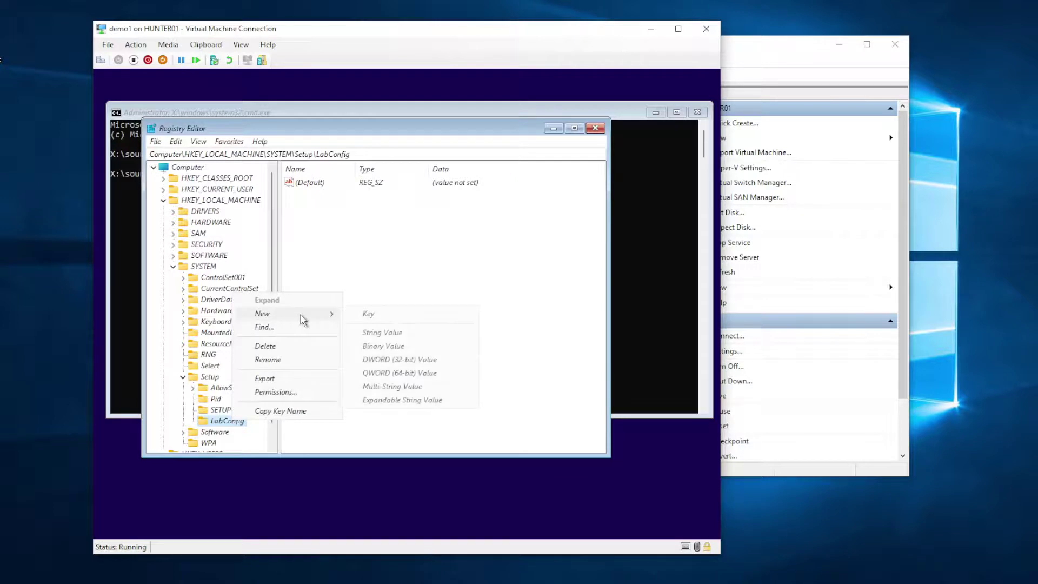
{"action": "left_click", "coordinate": [412, 362]}
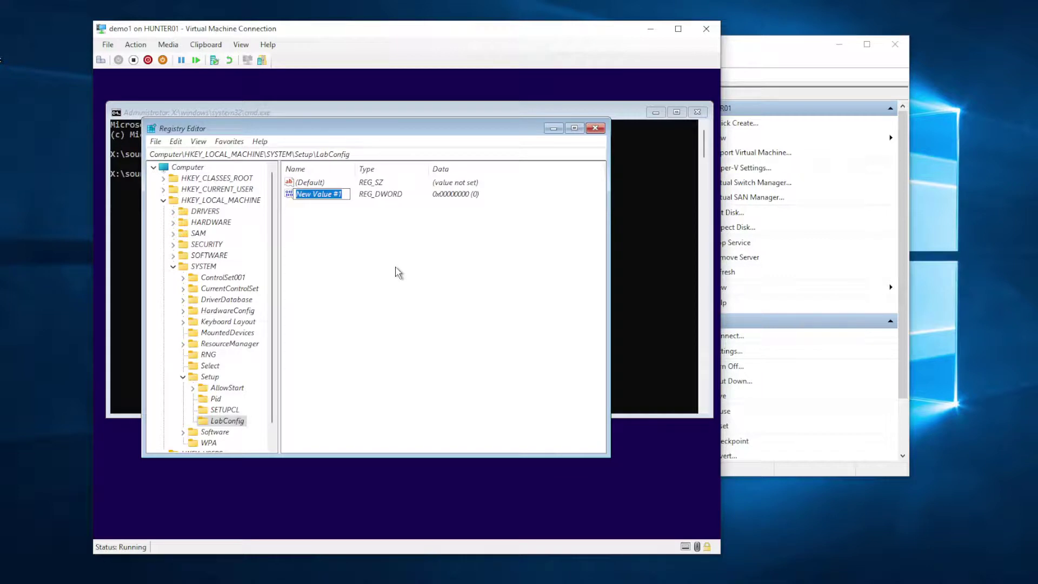
{"action": "type", "text": "BypassTPMCheck"}
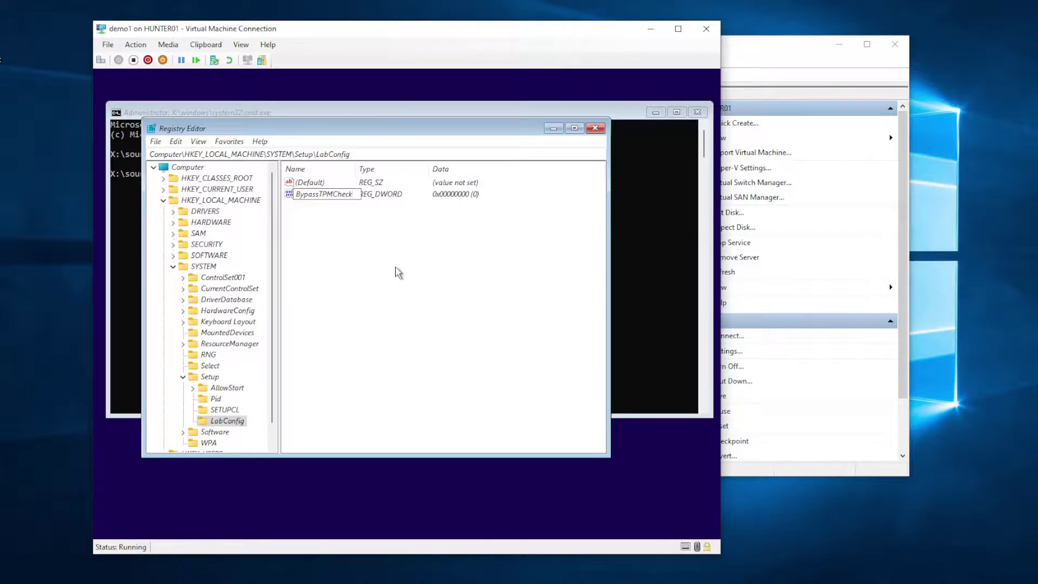
{"action": "key", "text": "Return"}
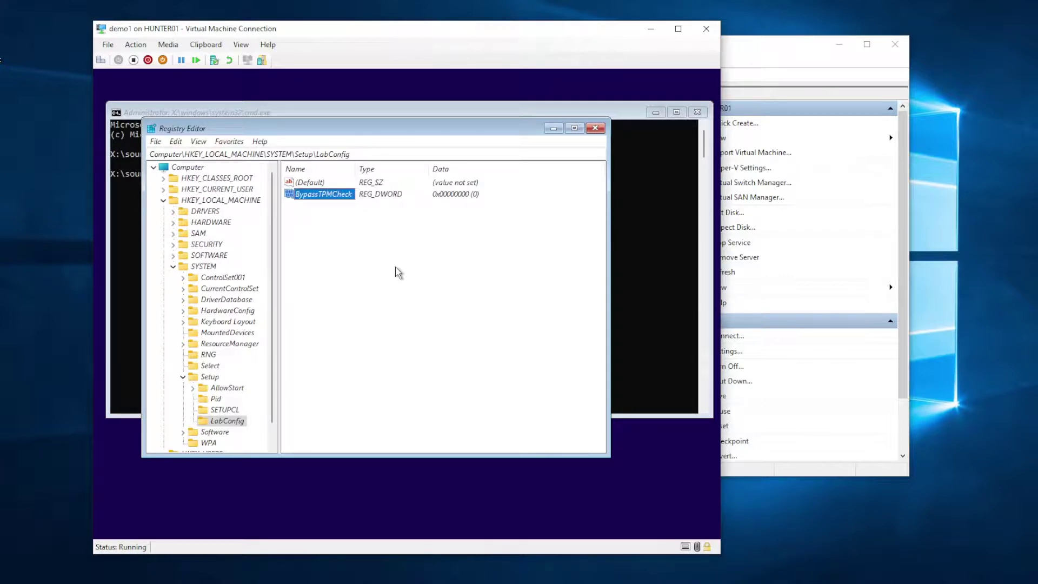
{"action": "double_click", "coordinate": [335, 195]}
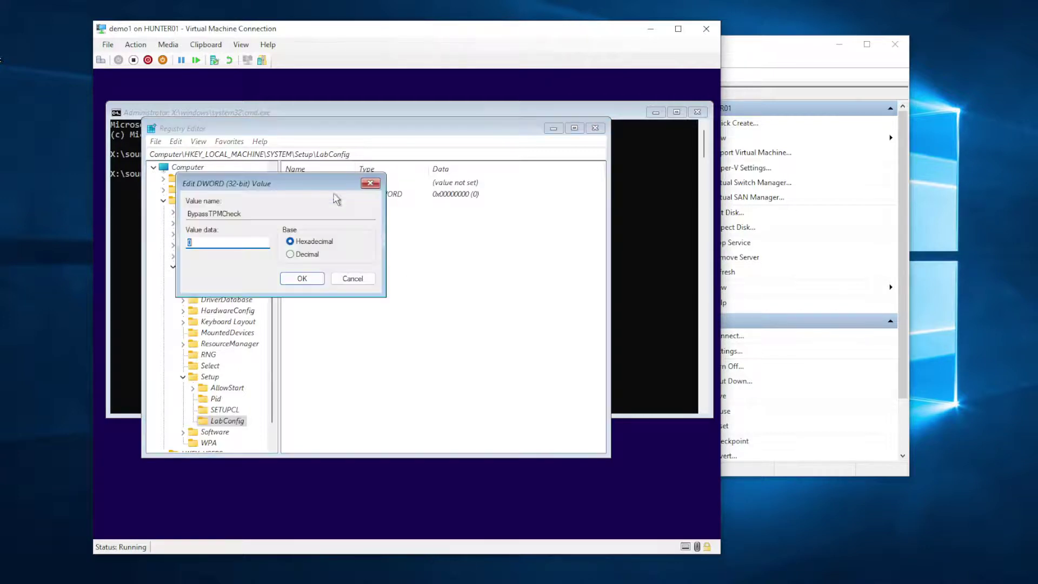
{"action": "type", "text": "1"}
{"action": "left_click", "coordinate": [306, 280]}
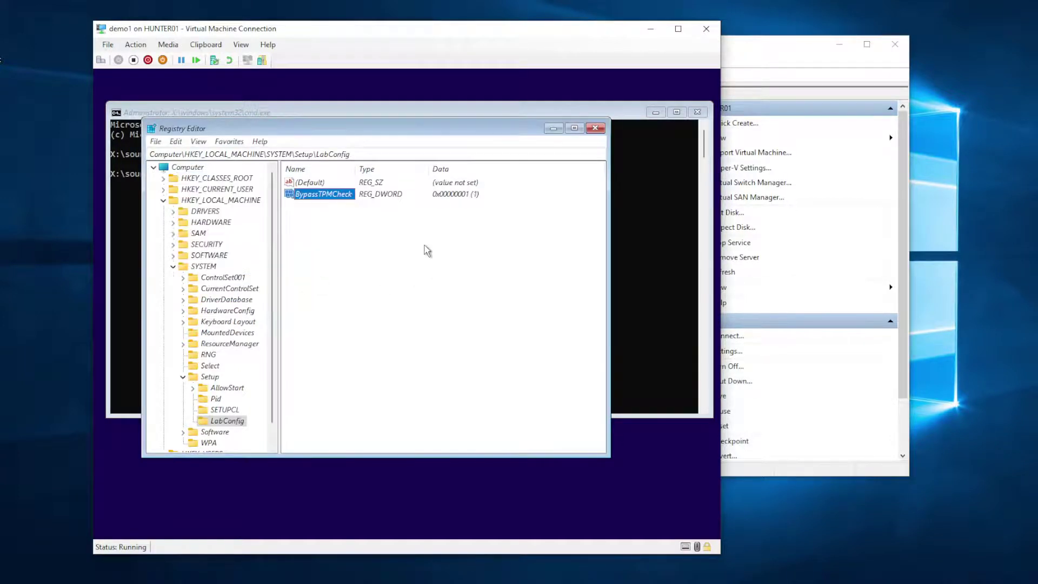
Step: Add a DWORD (32-bit) value BypassSecureBootCheck with data 1
{"action": "right_click", "coordinate": [318, 233]}
{"action": "mouse_move", "coordinate": [349, 239]}
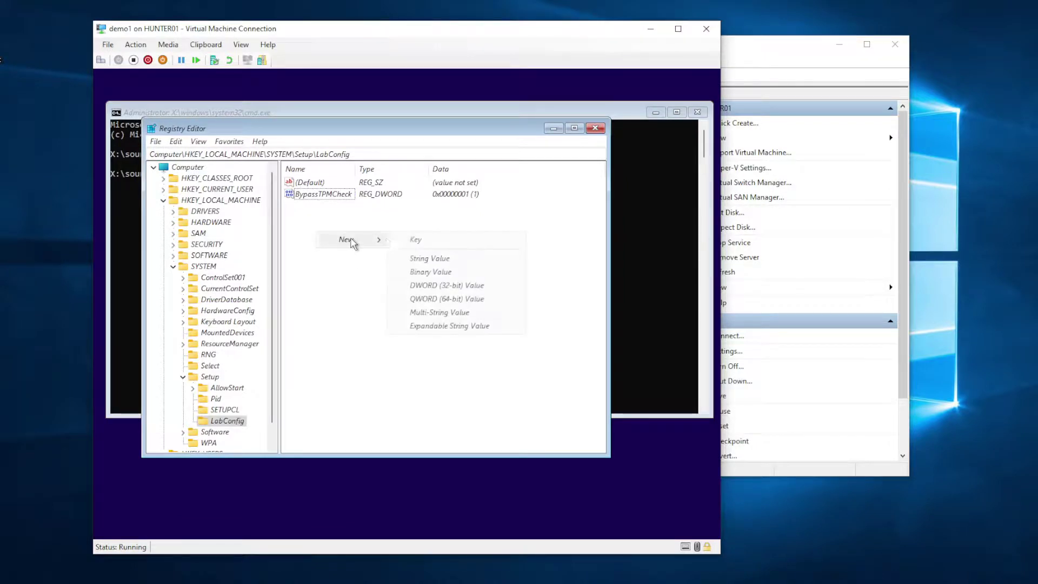
{"action": "left_click", "coordinate": [446, 285]}
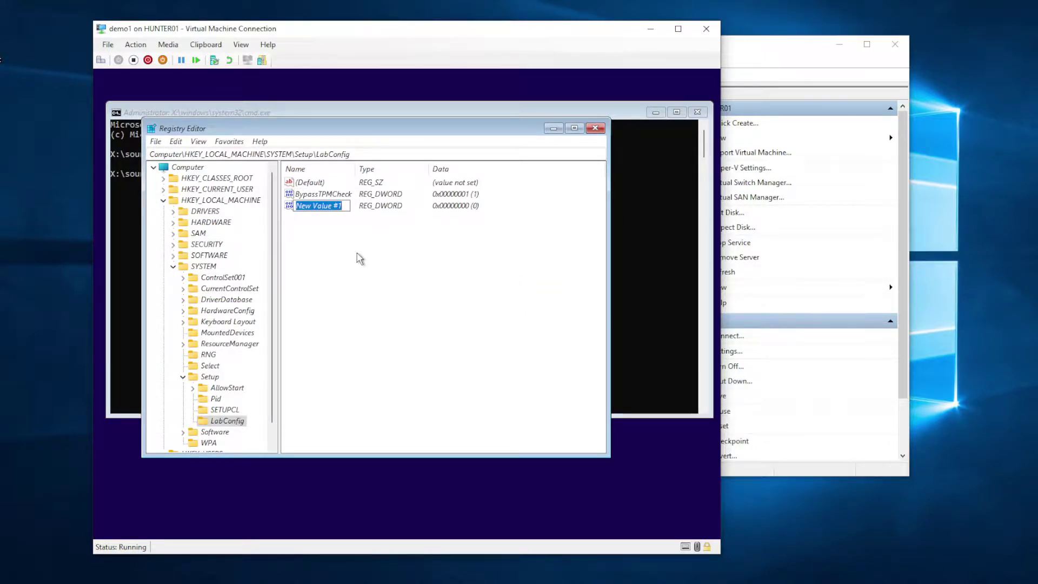
{"action": "type", "text": "Bypa"}
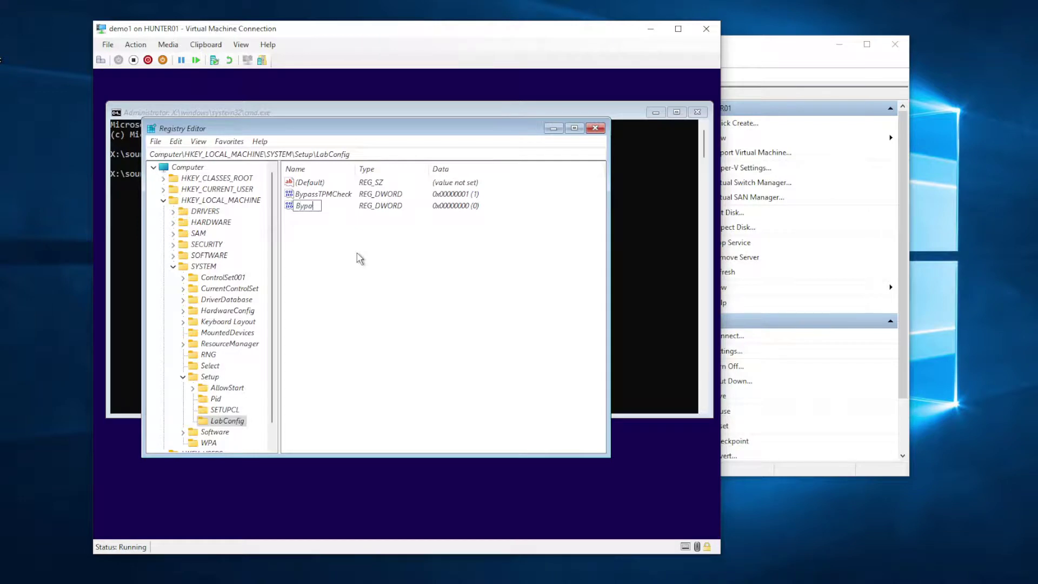
{"action": "type", "text": "ssSecureBootCheck"}
{"action": "key", "text": "Return"}
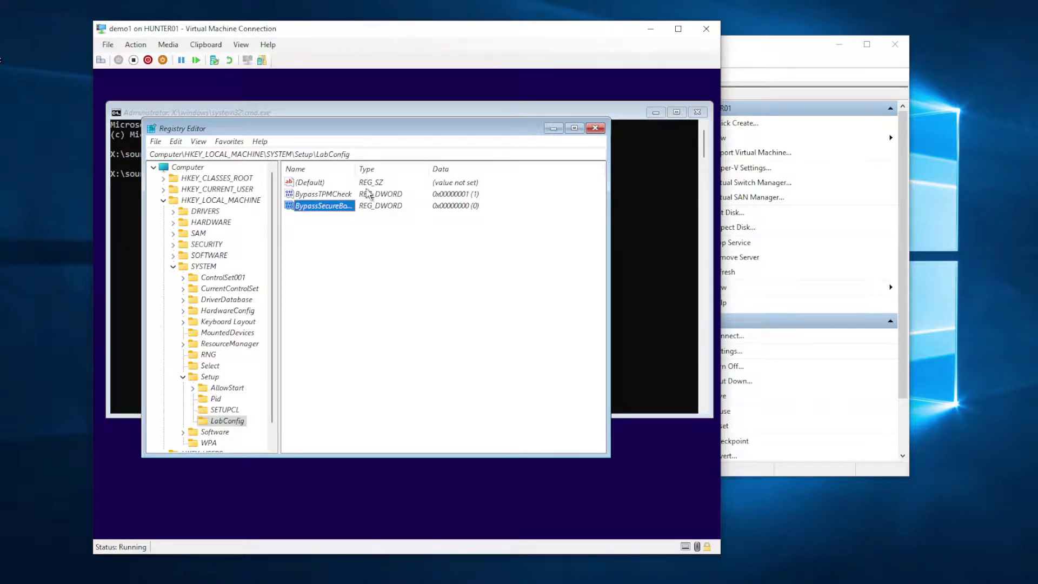
{"action": "double_click", "coordinate": [352, 170]}
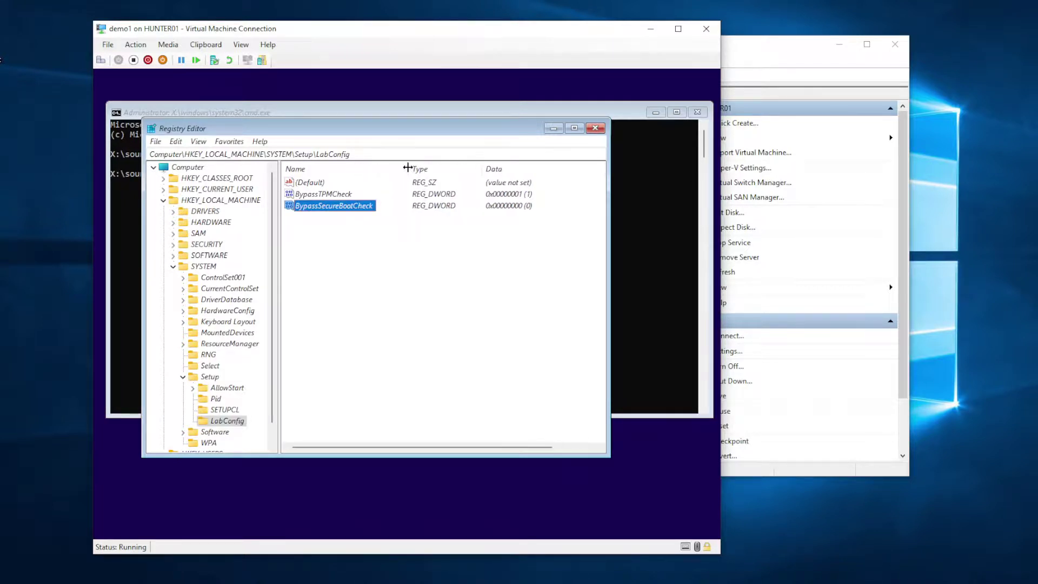
{"action": "double_click", "coordinate": [349, 206]}
{"action": "type", "text": "1"}
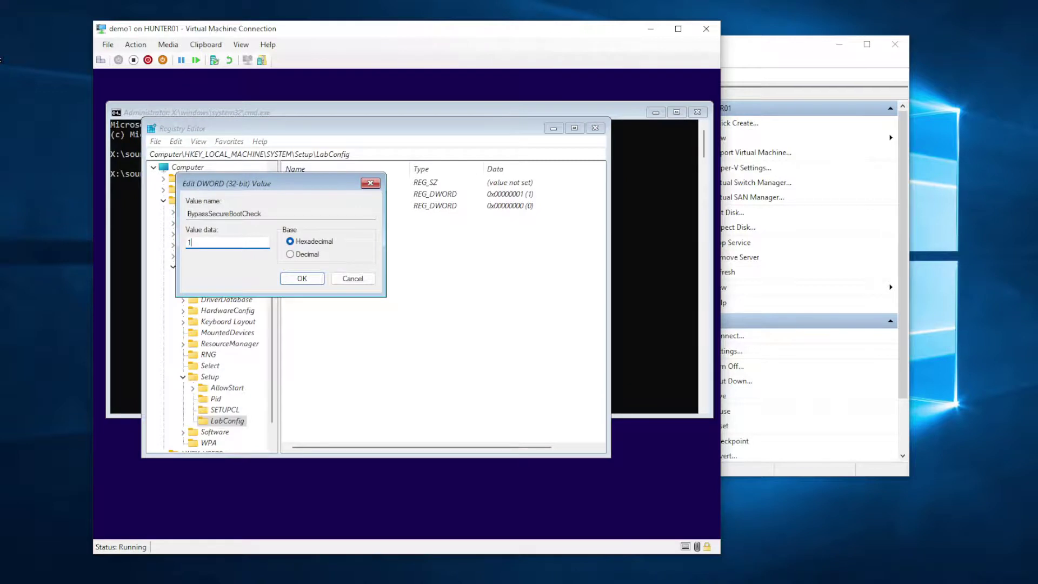
{"action": "left_click", "coordinate": [297, 280]}
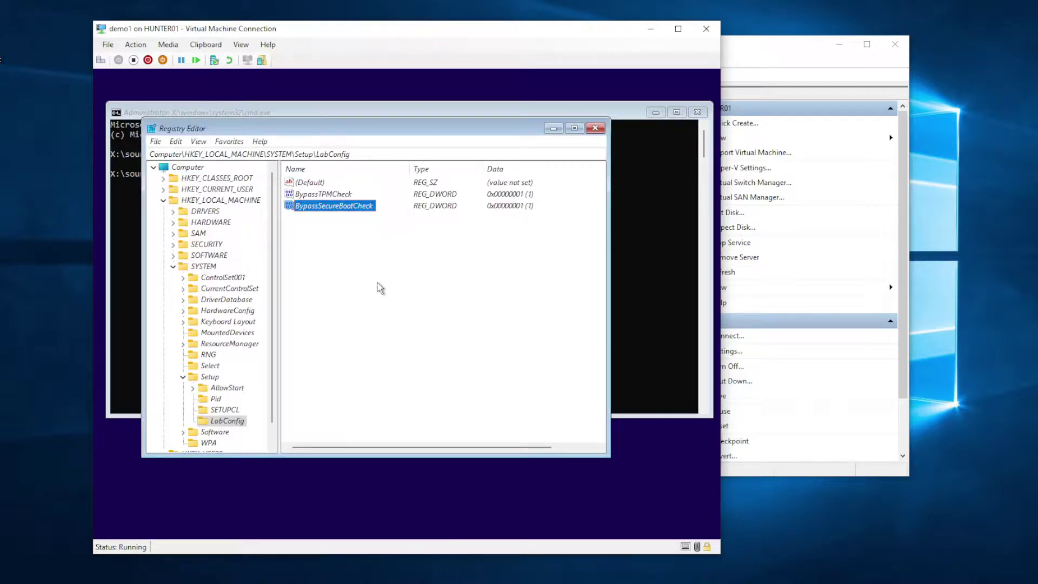
Step: Add a DWORD (32-bit) value BypassRAMCheck with data 1
{"action": "right_click", "coordinate": [323, 255]}
{"action": "mouse_move", "coordinate": [360, 261]}
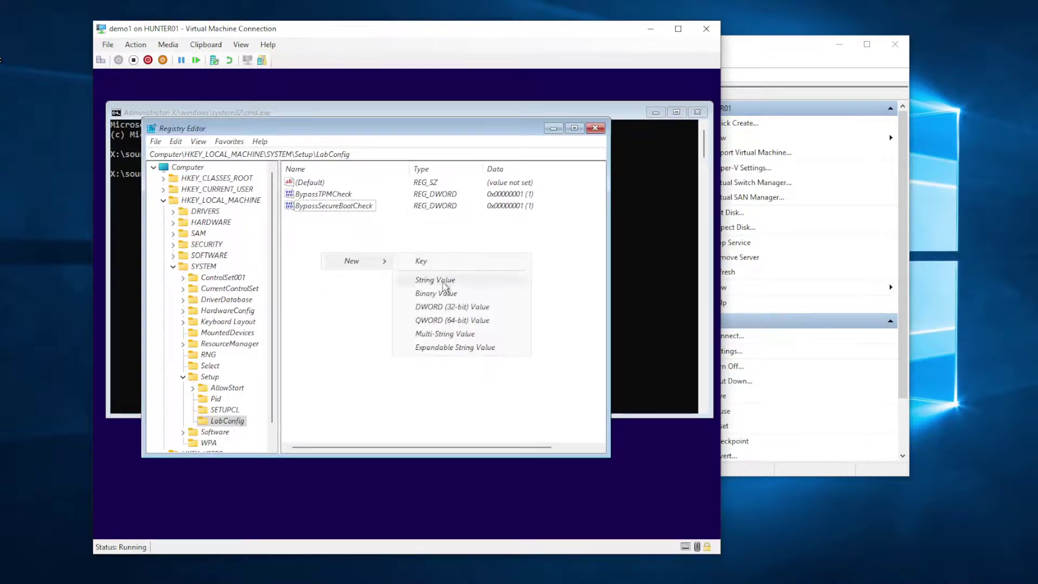
{"action": "left_click", "coordinate": [449, 309]}
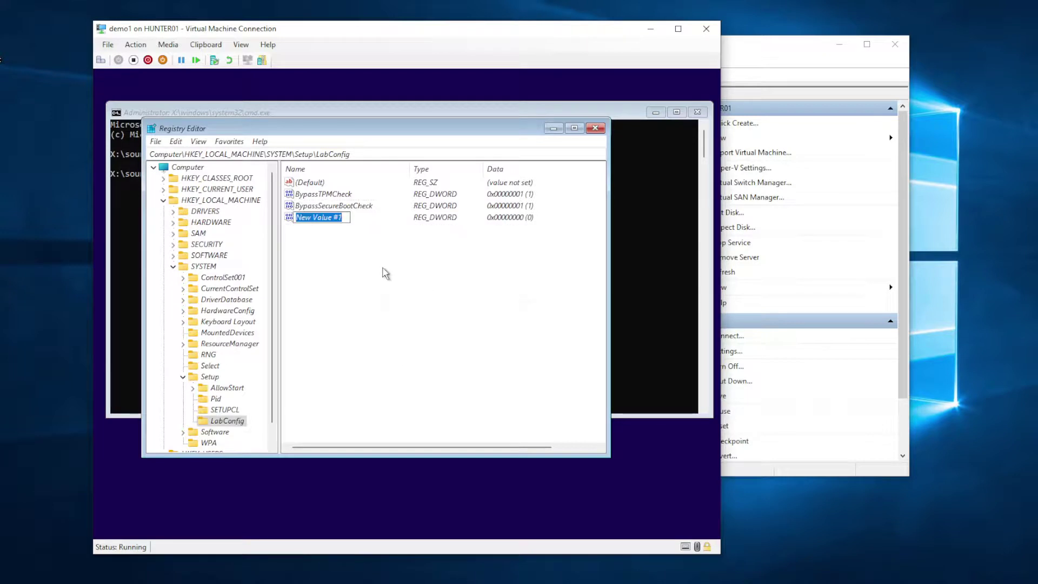
{"action": "type", "text": "BypassRAMCheck"}
{"action": "key", "text": "Return"}
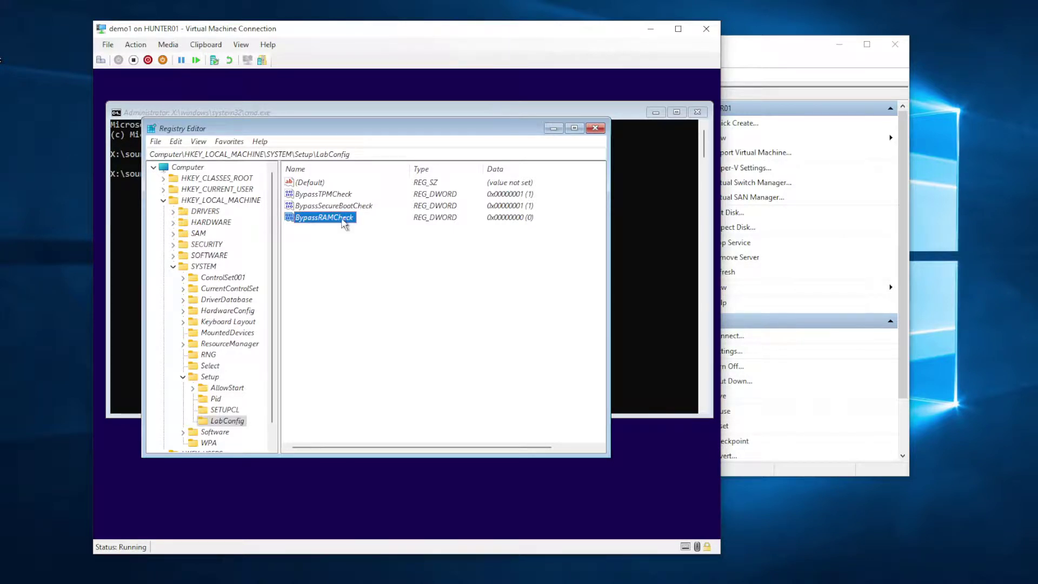
{"action": "double_click", "coordinate": [345, 222]}
{"action": "type", "text": "1"}
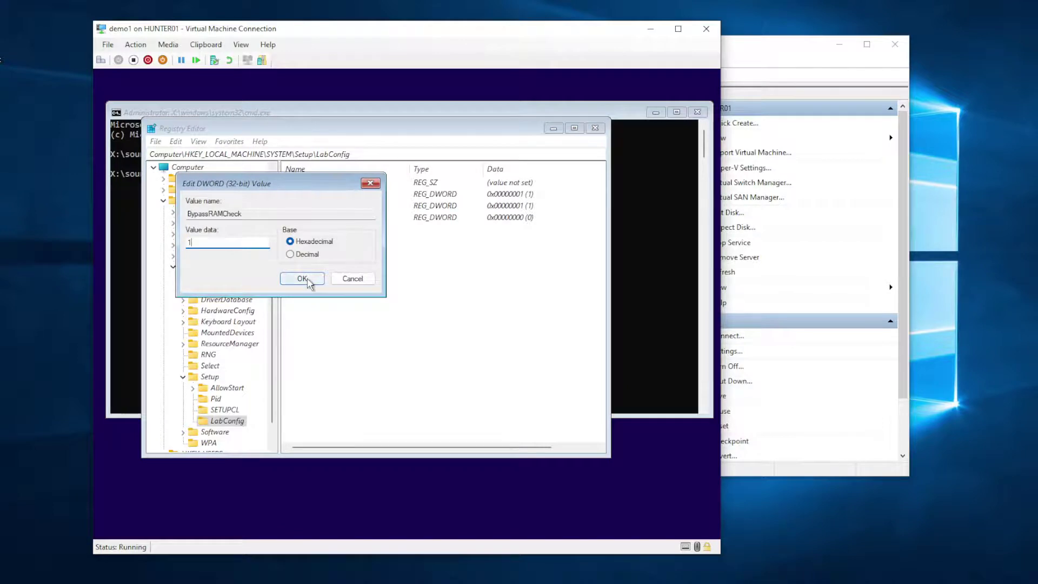
{"action": "left_click", "coordinate": [302, 279]}
{"action": "left_click", "coordinate": [400, 287]}
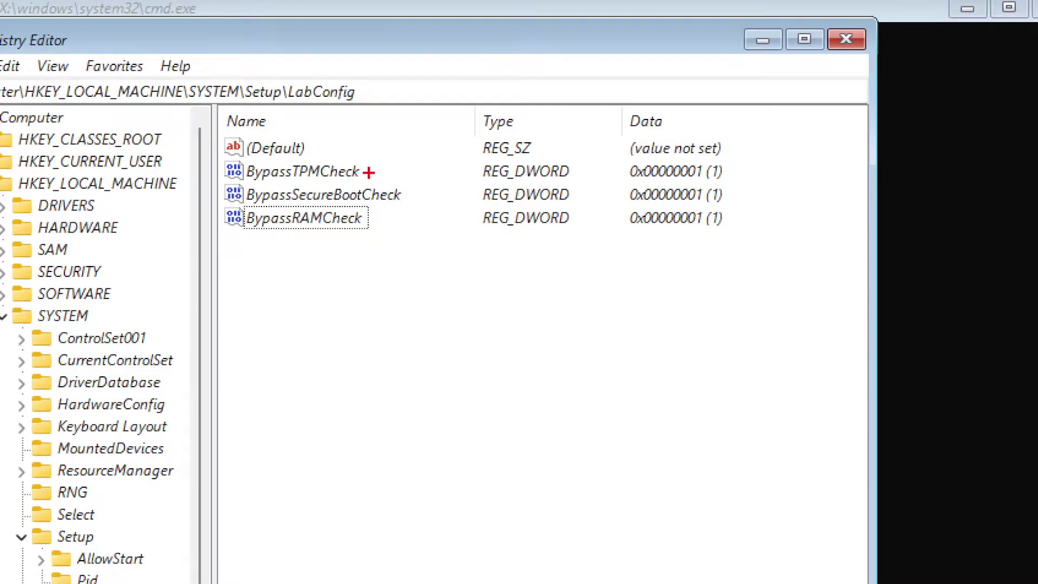
{"action": "left_click_drag", "start_coordinate": [367, 169], "coordinate": [401, 155]}
{"action": "left_click_drag", "start_coordinate": [402, 199], "coordinate": [445, 190]}
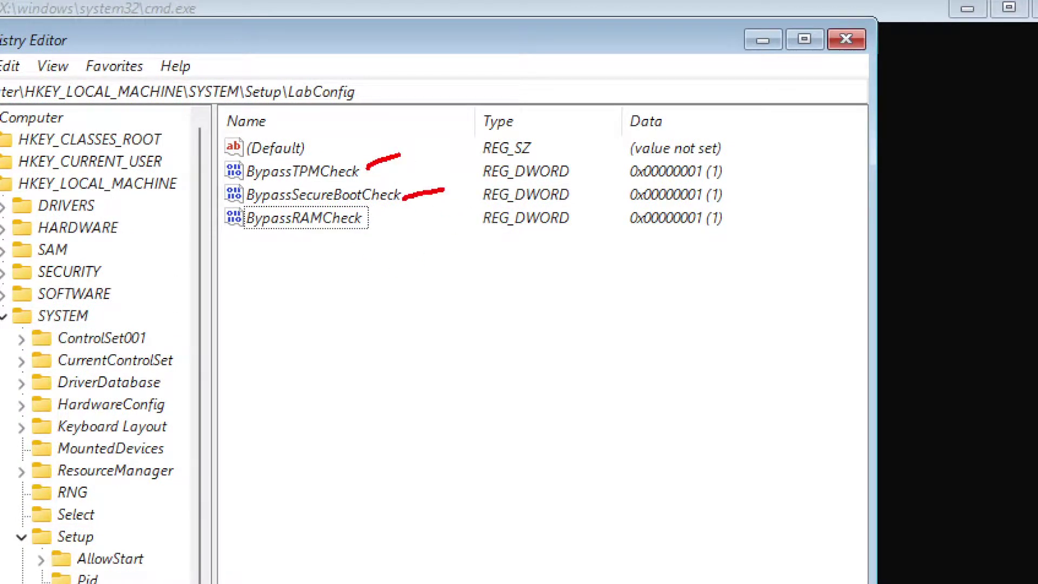
{"action": "left_click_drag", "start_coordinate": [361, 222], "coordinate": [399, 217]}
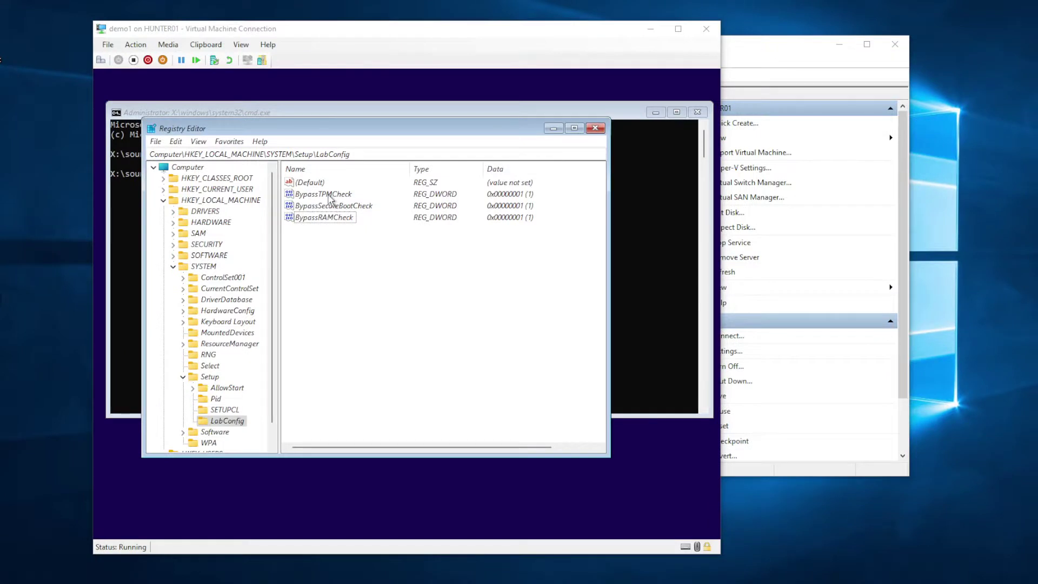
Step: Delete the LabConfig key, then close Registry Editor and the command prompt
{"action": "left_click", "coordinate": [229, 423]}
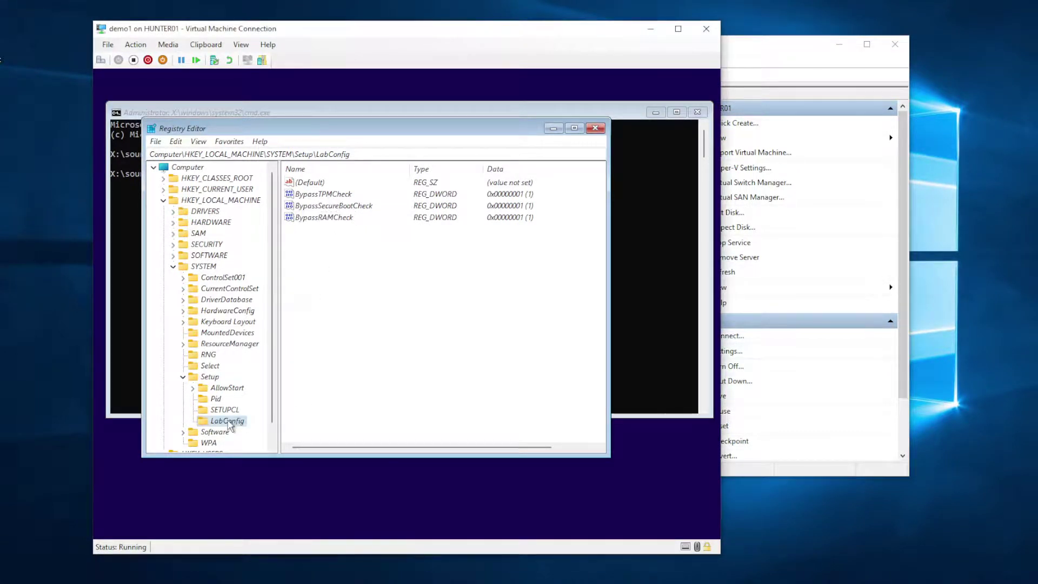
{"action": "right_click", "coordinate": [230, 425]}
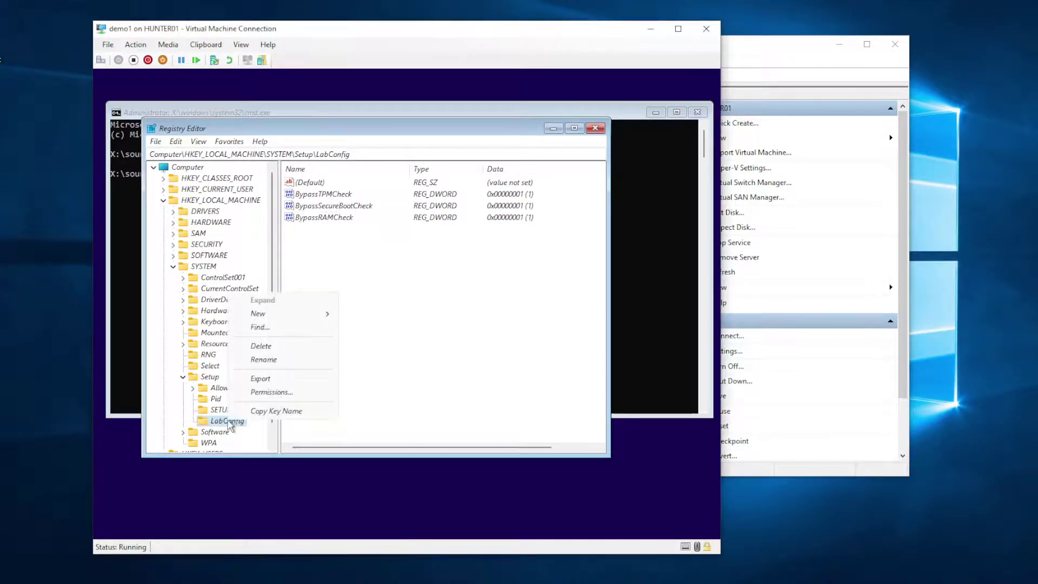
{"action": "left_click", "coordinate": [261, 346]}
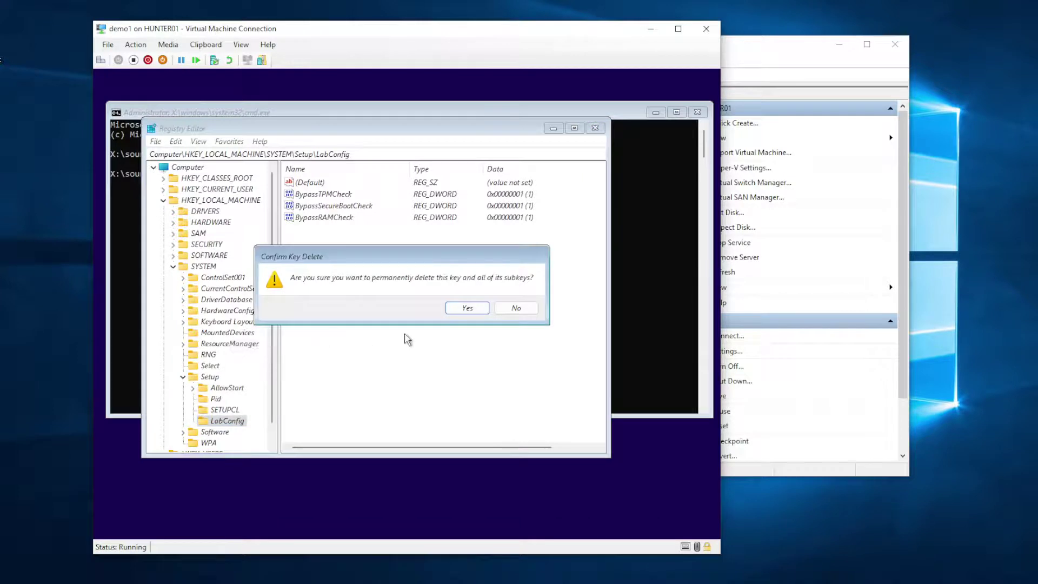
{"action": "left_click", "coordinate": [471, 310]}
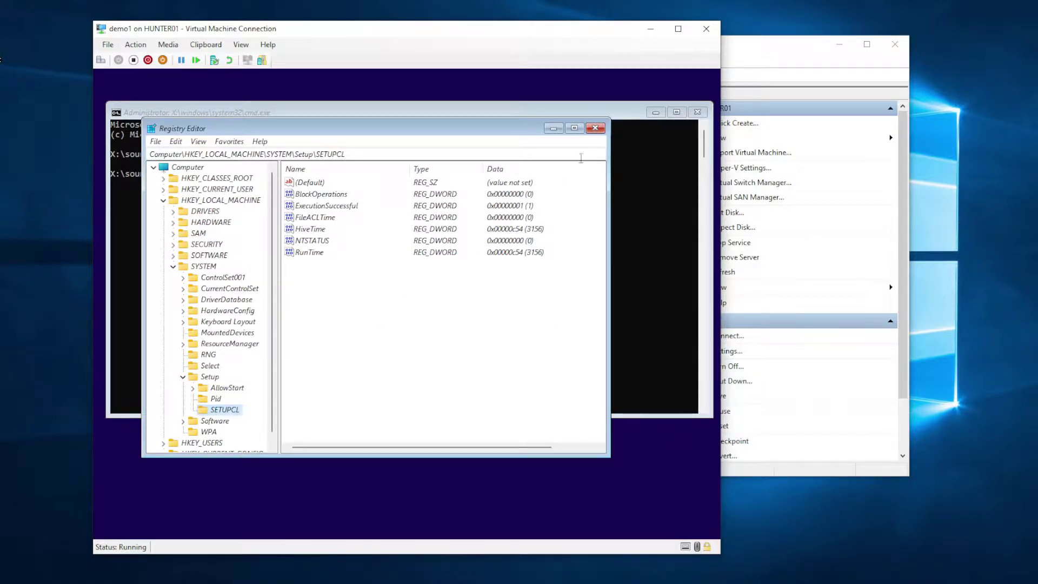
{"action": "left_click", "coordinate": [596, 128]}
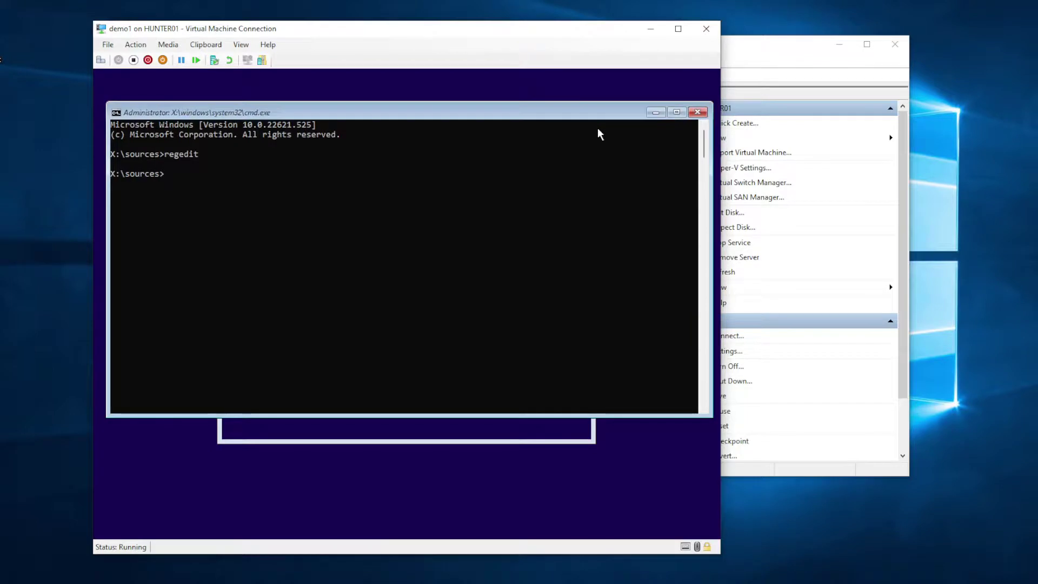
{"action": "left_click", "coordinate": [698, 113]}
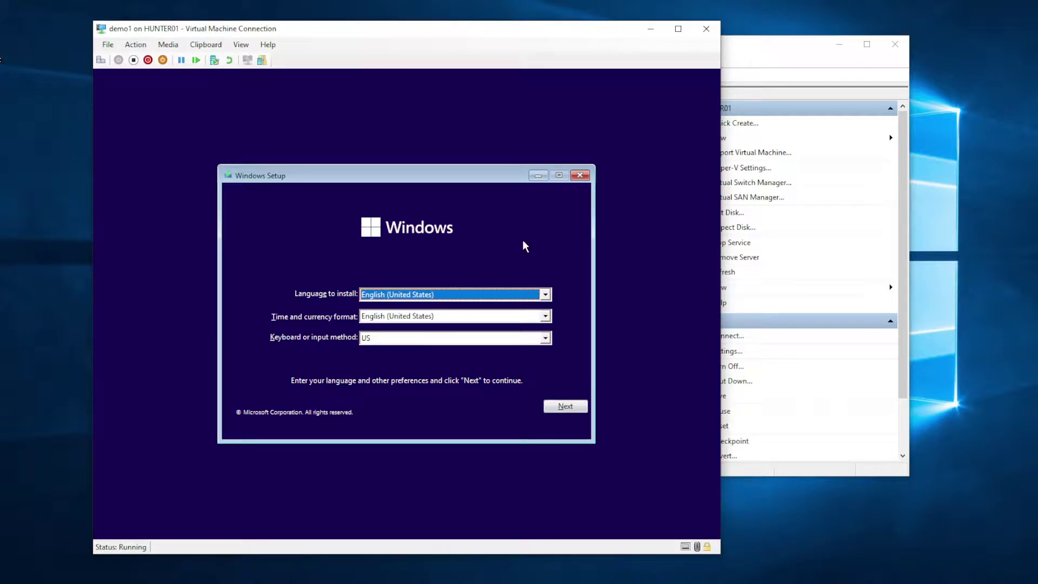
Step: Keep default language settings, start the install, and choose Windows 11 Enterprise
{"action": "left_click", "coordinate": [564, 406]}
{"action": "left_click", "coordinate": [406, 310]}
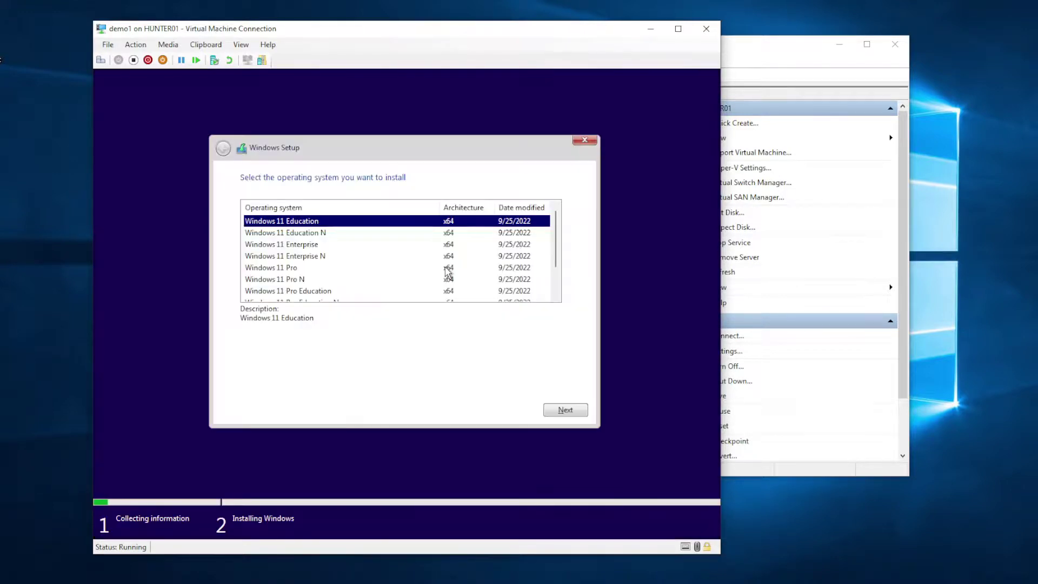
{"action": "left_click", "coordinate": [295, 246]}
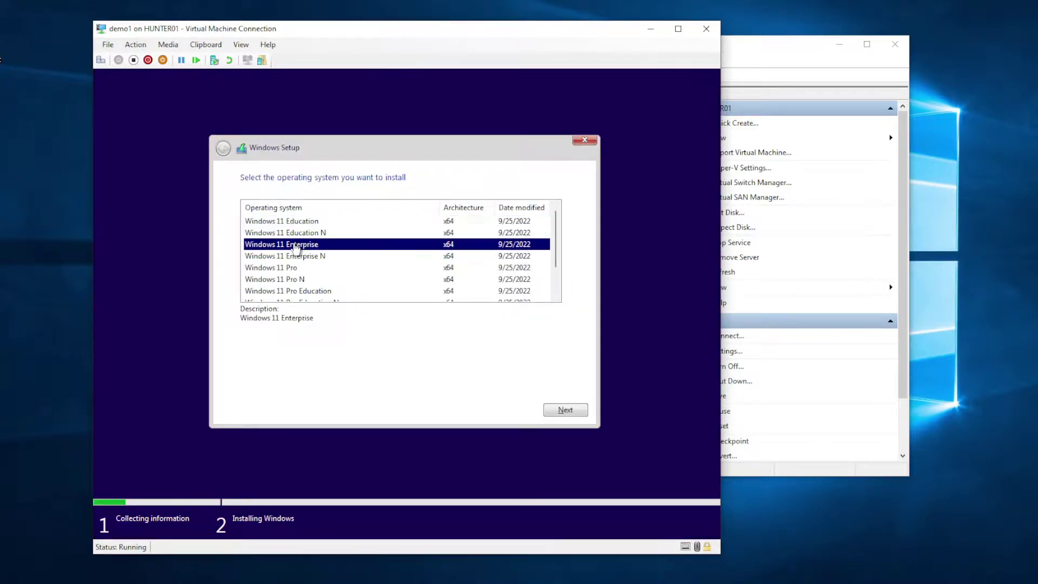
{"action": "left_click", "coordinate": [566, 410]}
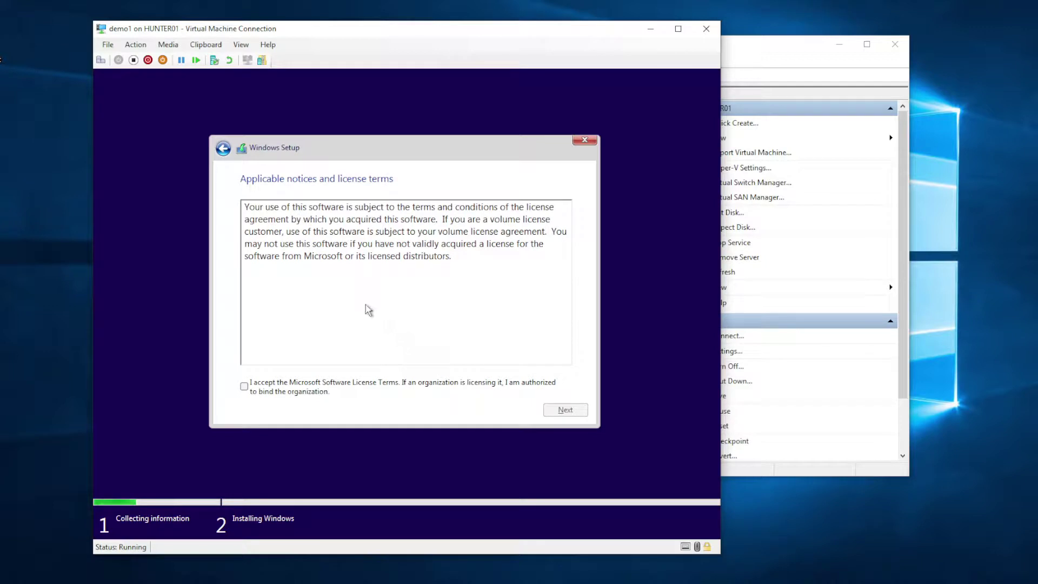
Step: Accept the licence and custom-install onto Drive 0's unallocated space
{"action": "left_click", "coordinate": [283, 385]}
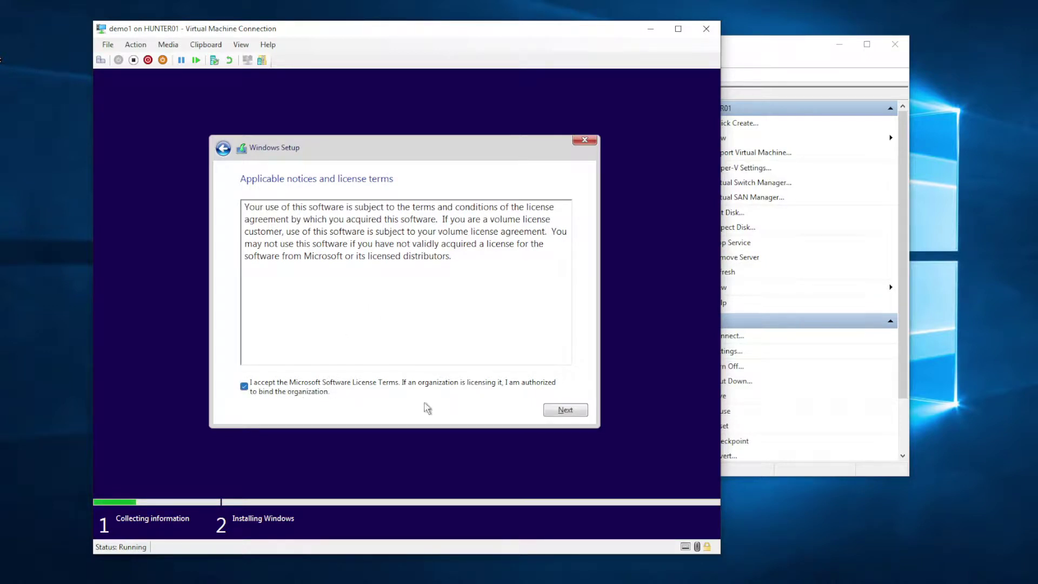
{"action": "left_click", "coordinate": [565, 411]}
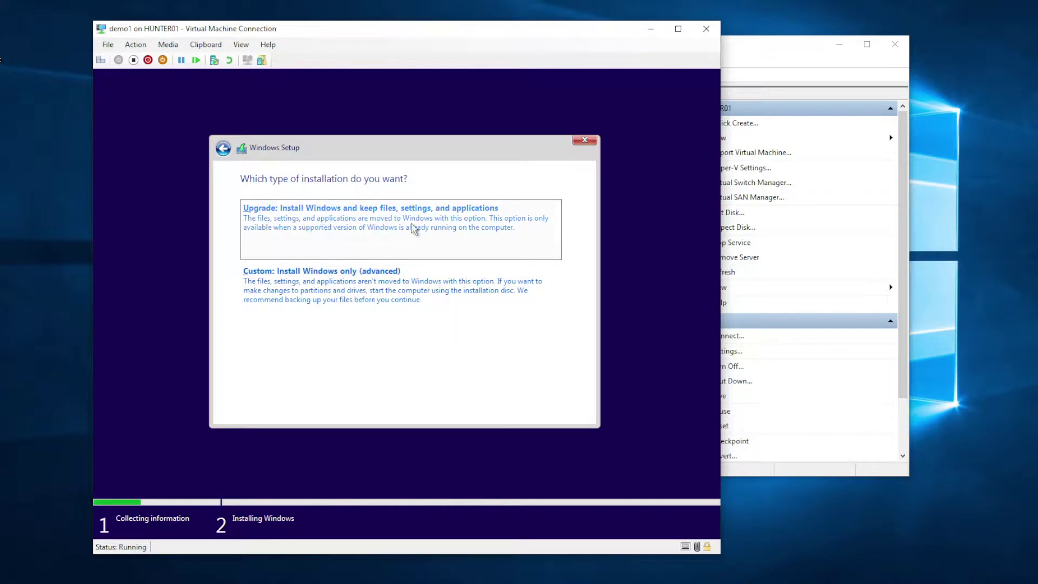
{"action": "left_click", "coordinate": [332, 285]}
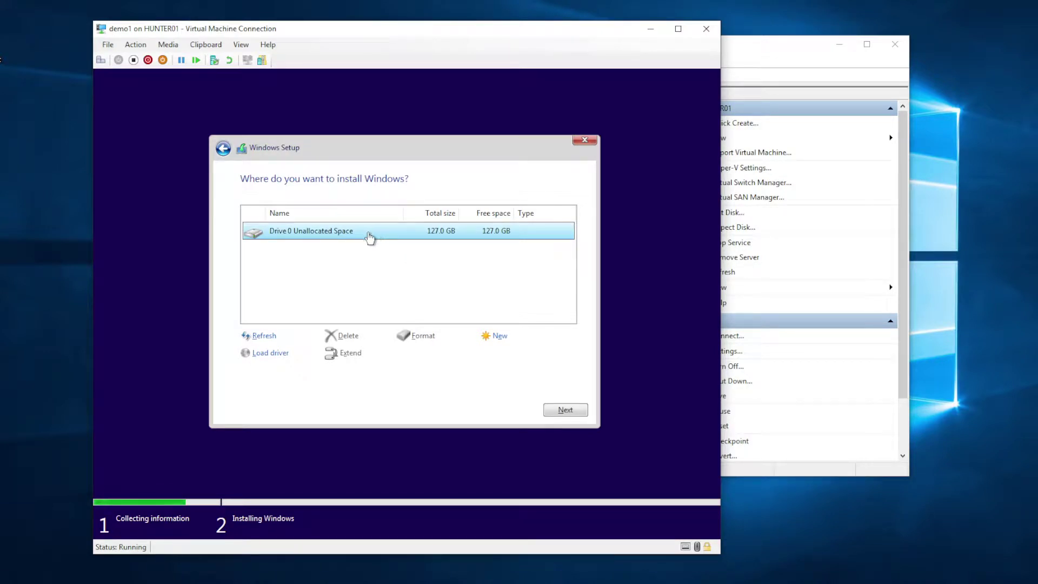
{"action": "left_click", "coordinate": [563, 410]}
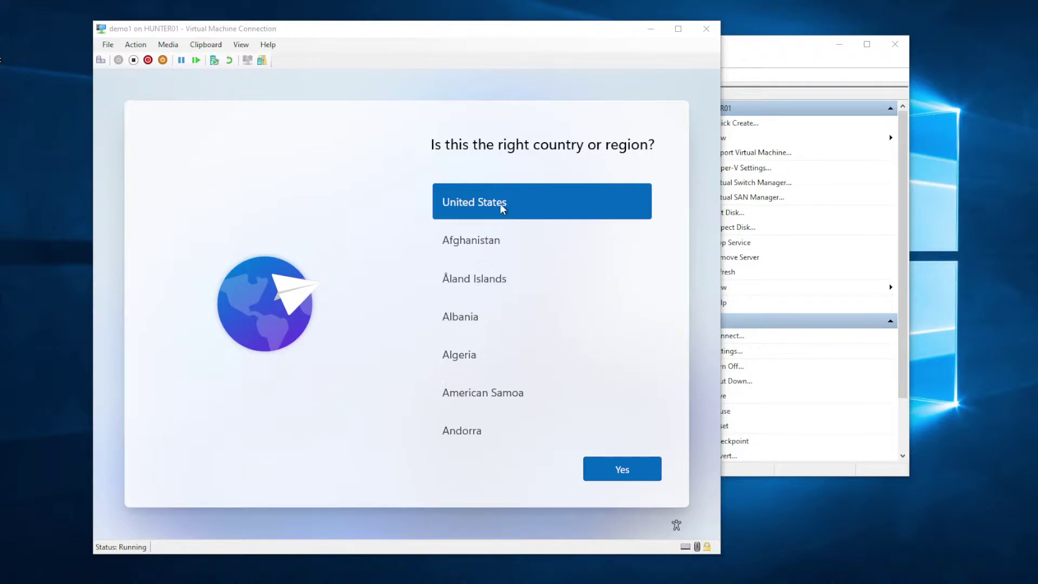
Step: Confirm United States and the US keyboard, and skip a second layout
{"action": "left_click", "coordinate": [623, 469]}
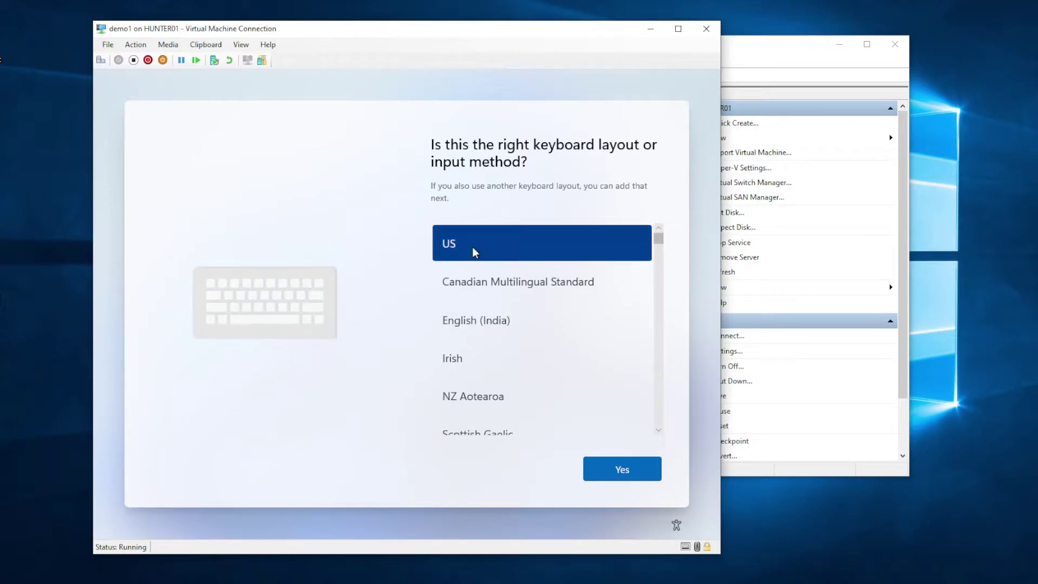
{"action": "left_click", "coordinate": [622, 469]}
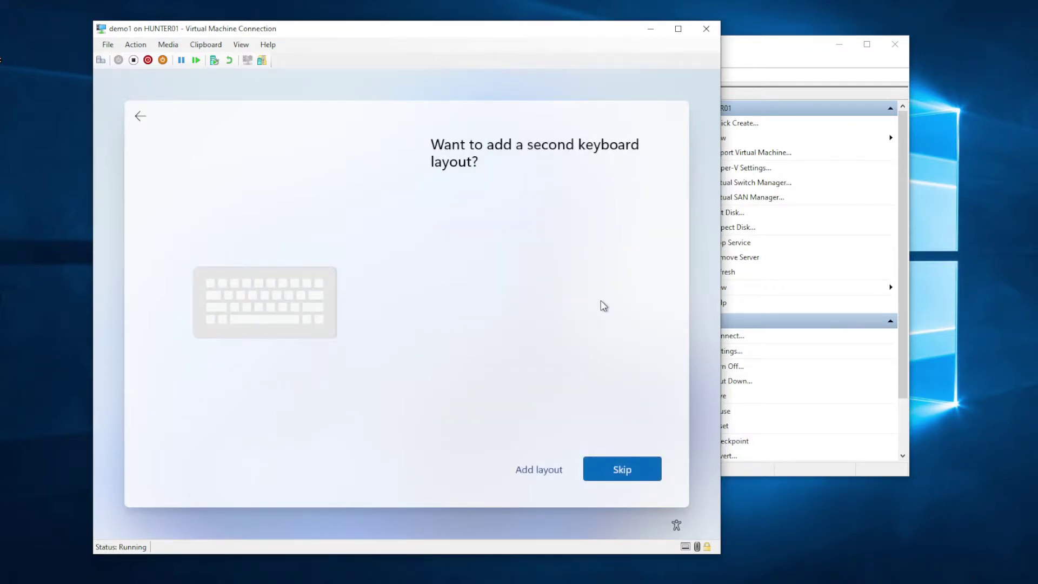
{"action": "left_click", "coordinate": [626, 469]}
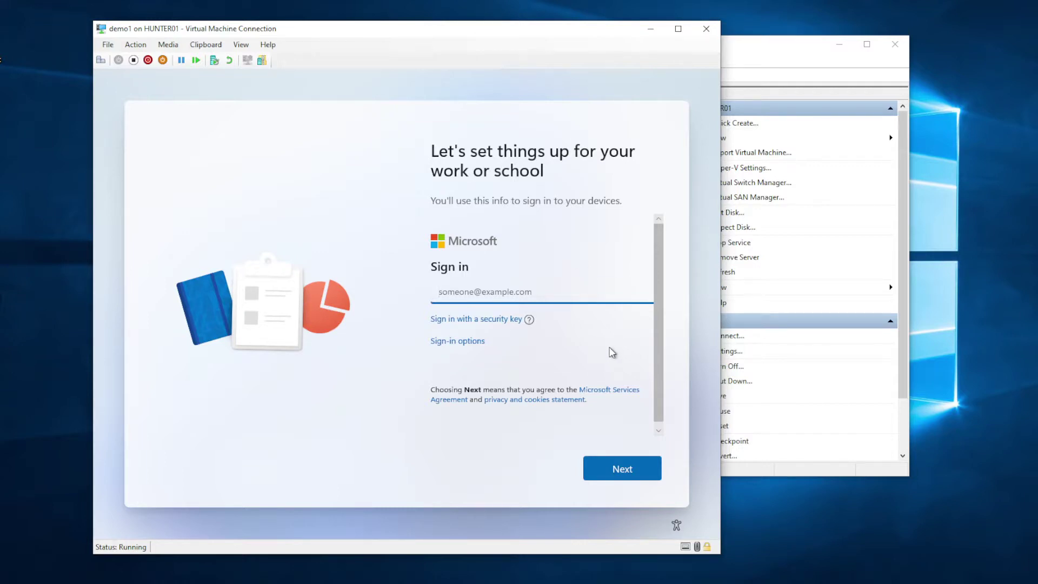
Step: Leave the email empty and pick Domain join from the sign-in options
{"action": "left_click", "coordinate": [622, 470]}
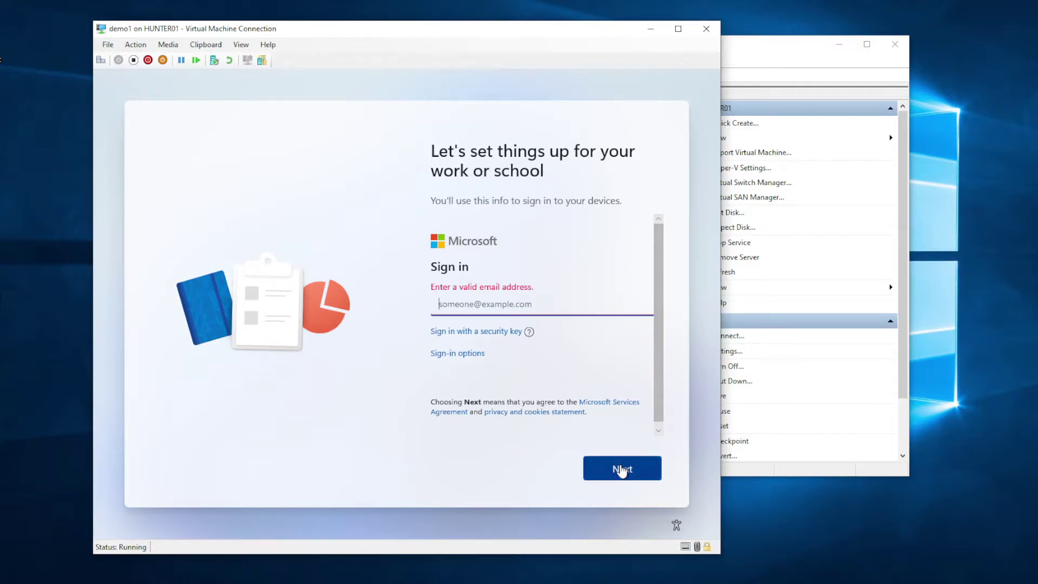
{"action": "left_click", "coordinate": [621, 470]}
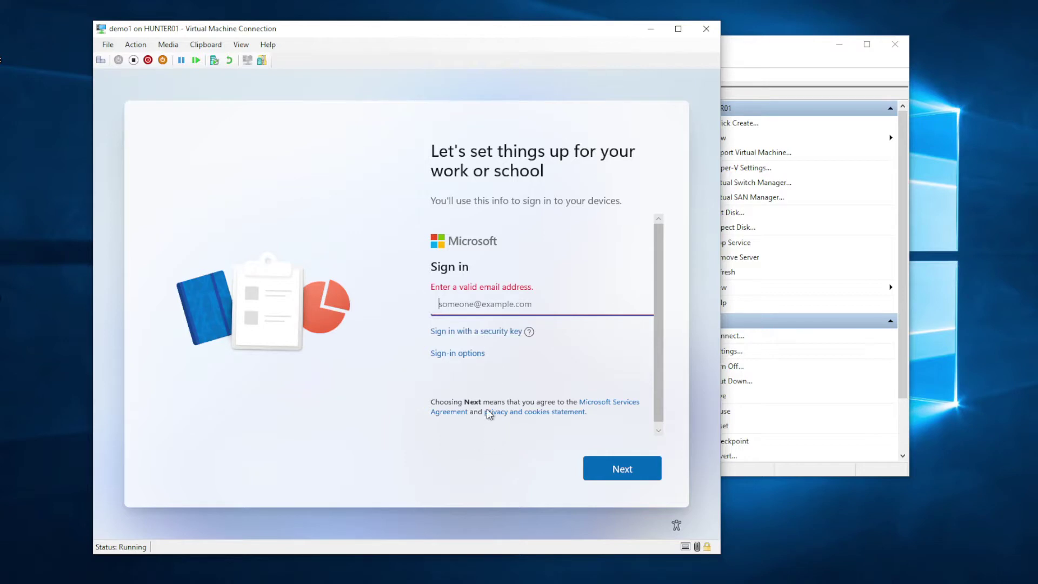
{"action": "left_click", "coordinate": [462, 355]}
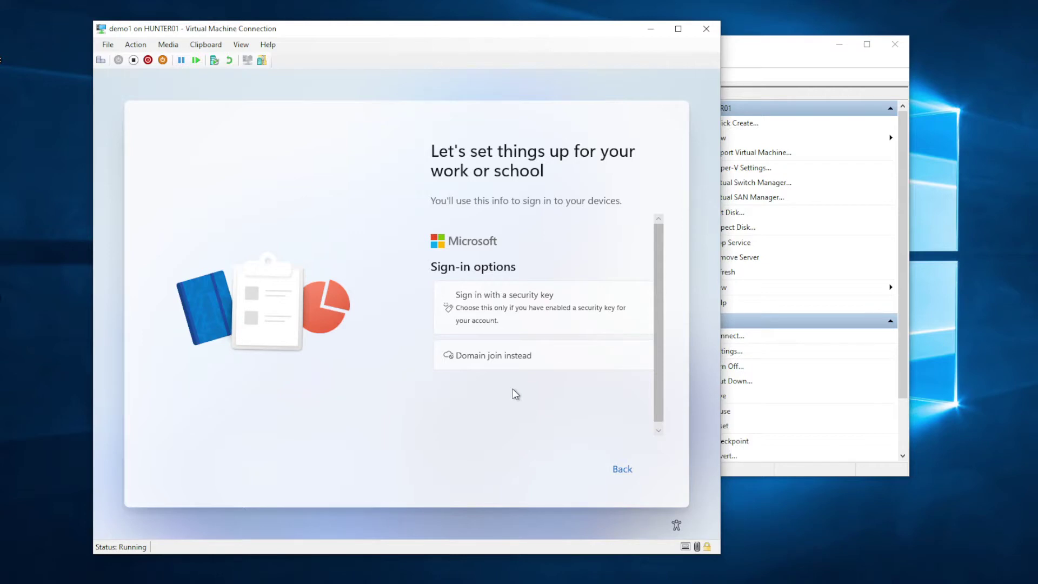
{"action": "left_click", "coordinate": [495, 357]}
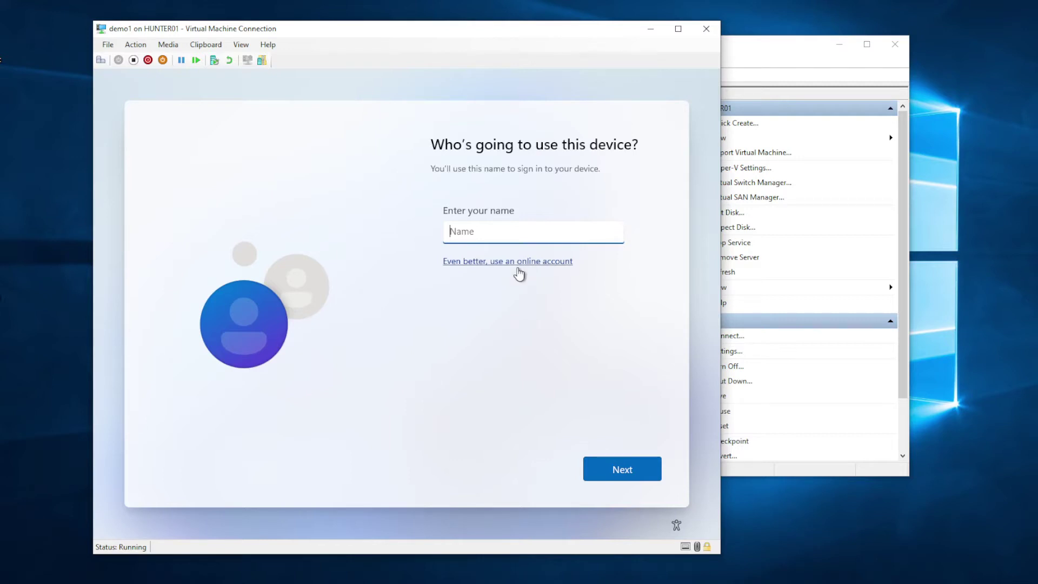
Step: Enter the local account name, then type and confirm the account password
{"action": "type", "text": "Mike"}
{"action": "left_click", "coordinate": [633, 467]}
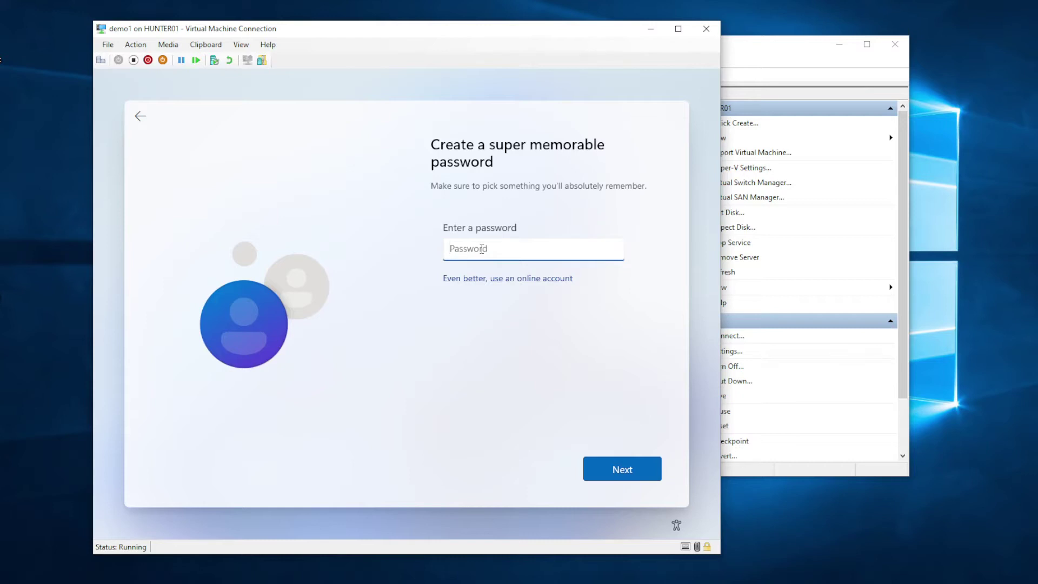
{"action": "type", "text": "P@ssw0rd"}
{"action": "left_click", "coordinate": [623, 469]}
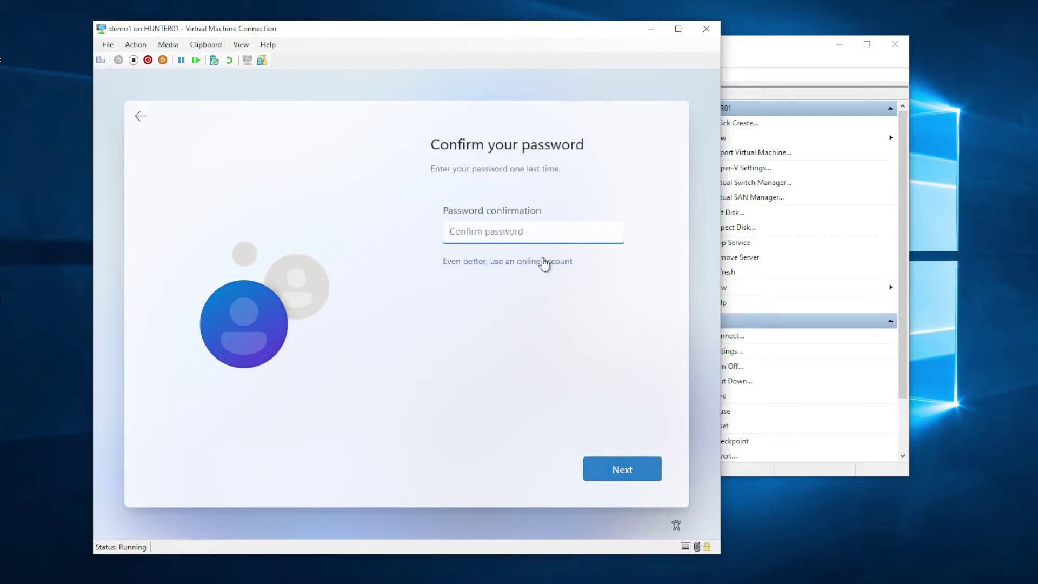
{"action": "type", "text": "P@ssw0rd"}
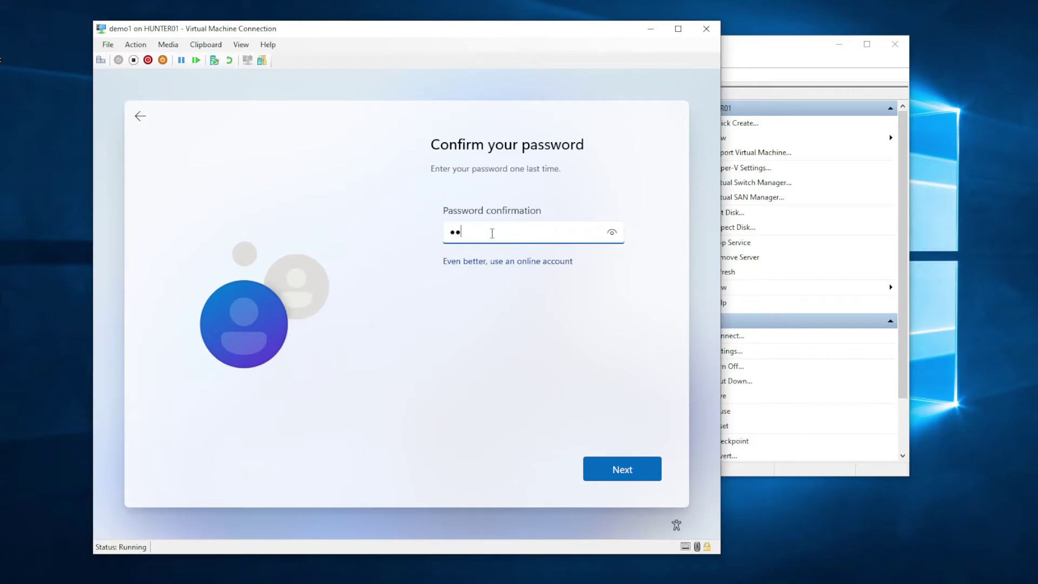
{"action": "left_click", "coordinate": [618, 467]}
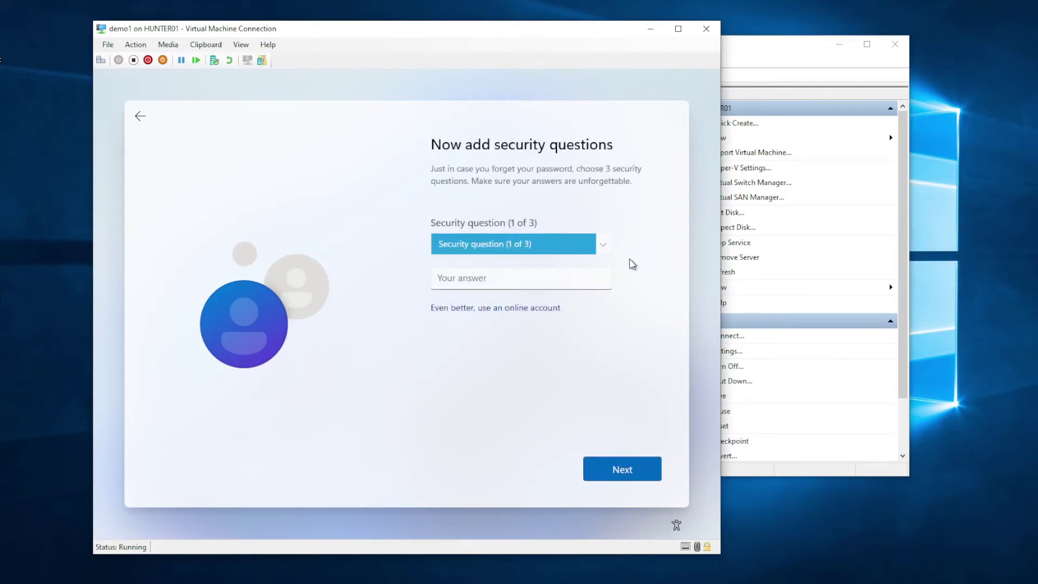
Step: Pick "What was your first pet's name?" in the first security question dropdown
{"action": "left_click", "coordinate": [603, 243]}
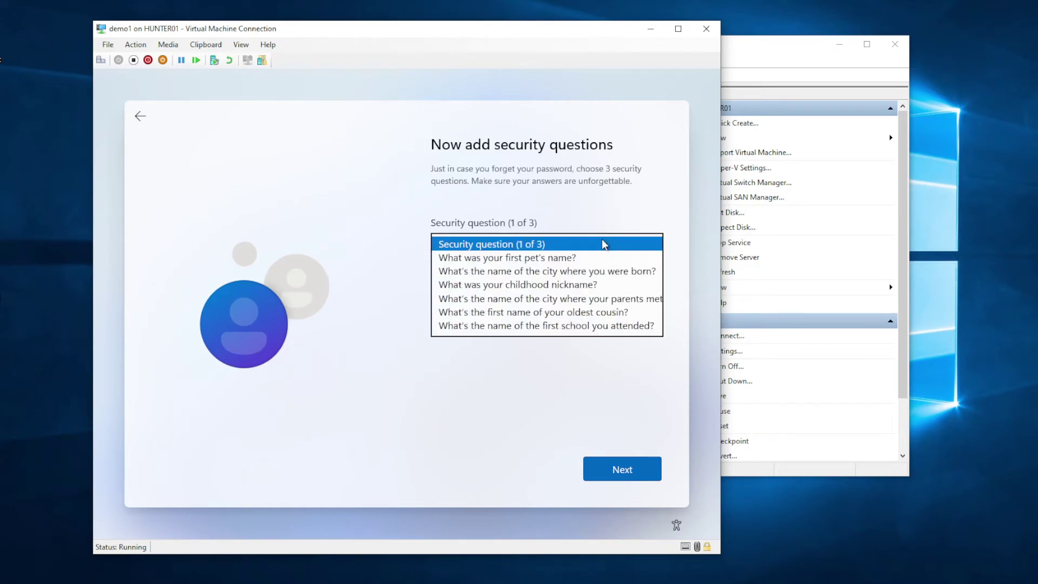
{"action": "left_click", "coordinate": [556, 255]}
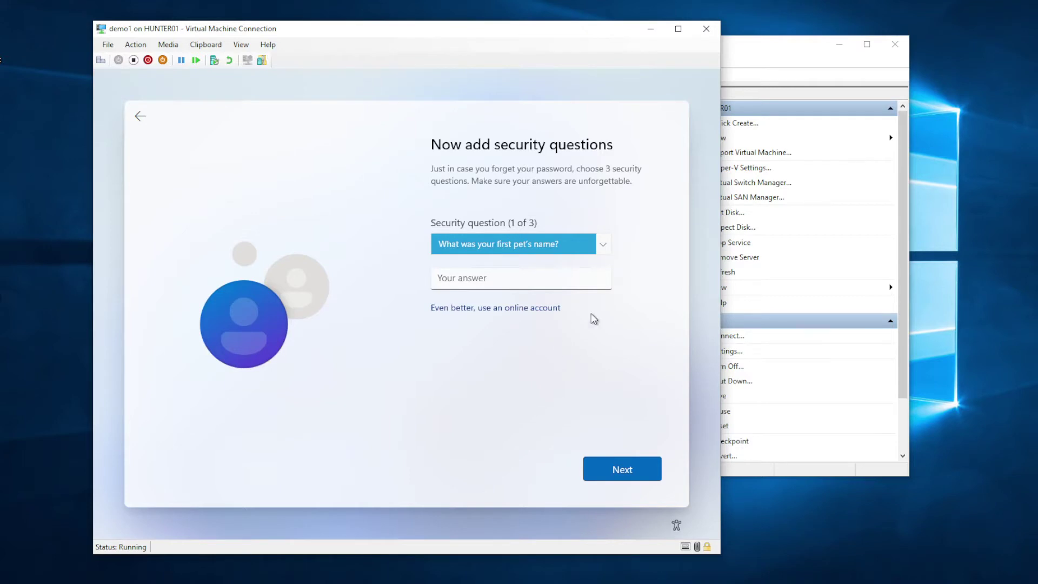
{"action": "left_click", "coordinate": [606, 247]}
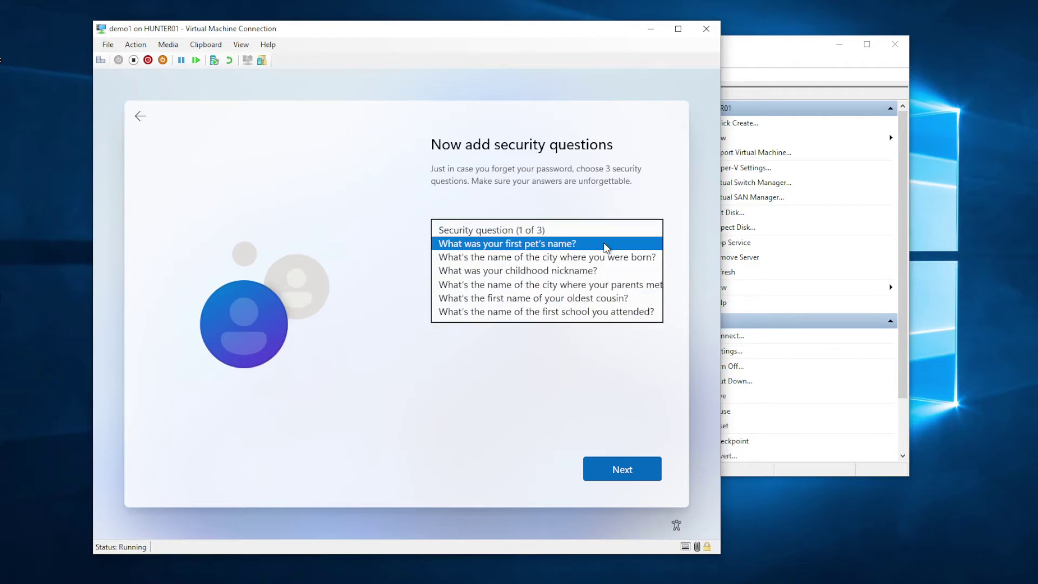
{"action": "left_click", "coordinate": [646, 201]}
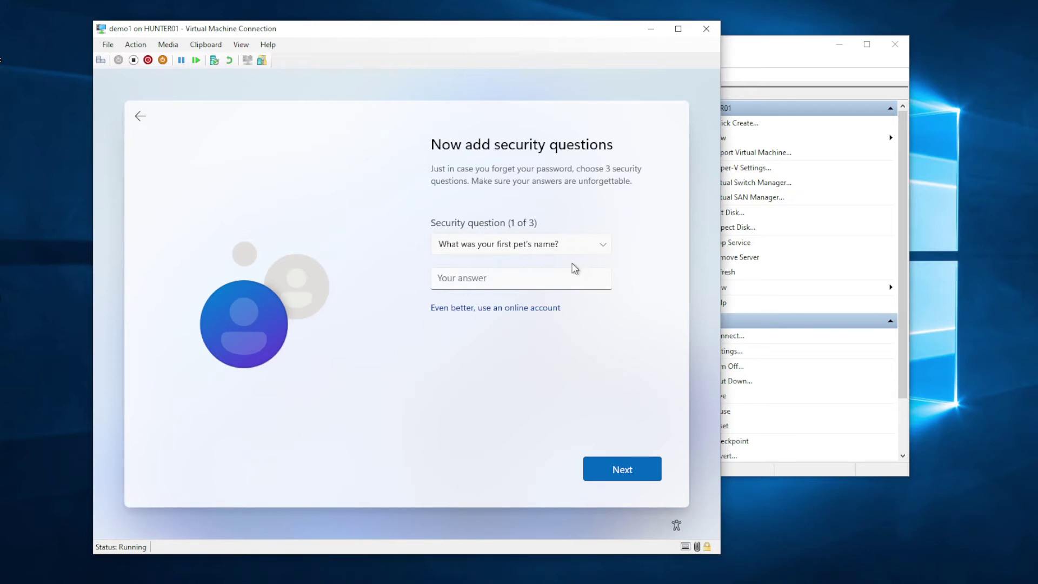
{"action": "left_click", "coordinate": [603, 244]}
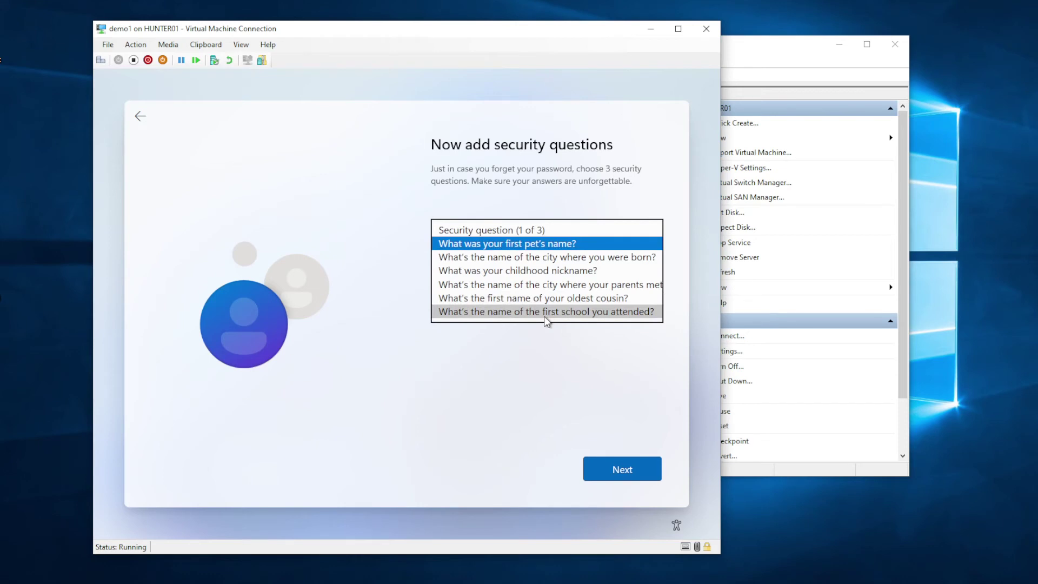
{"action": "left_click", "coordinate": [525, 245]}
{"action": "left_click", "coordinate": [551, 363]}
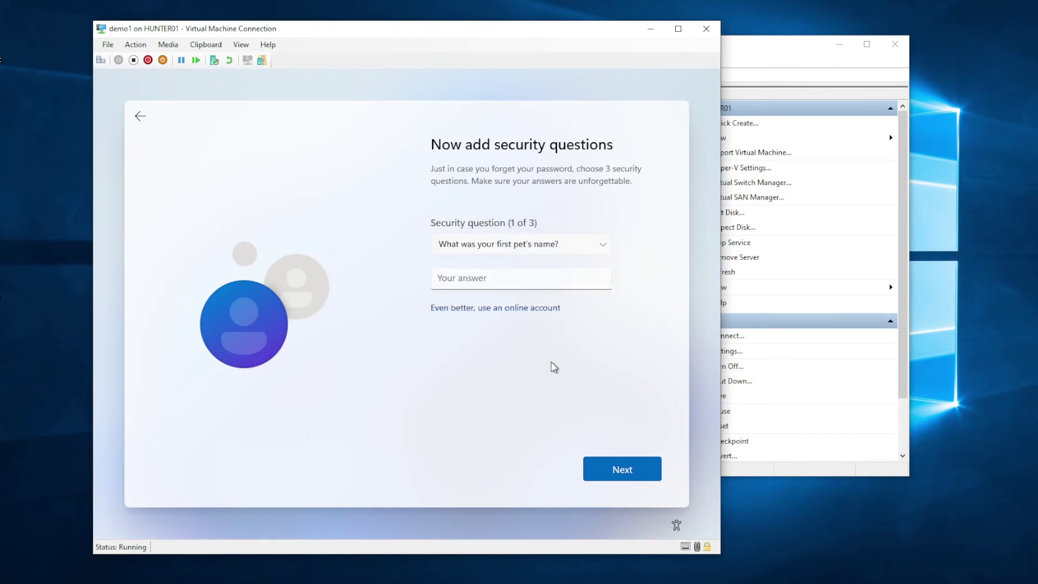